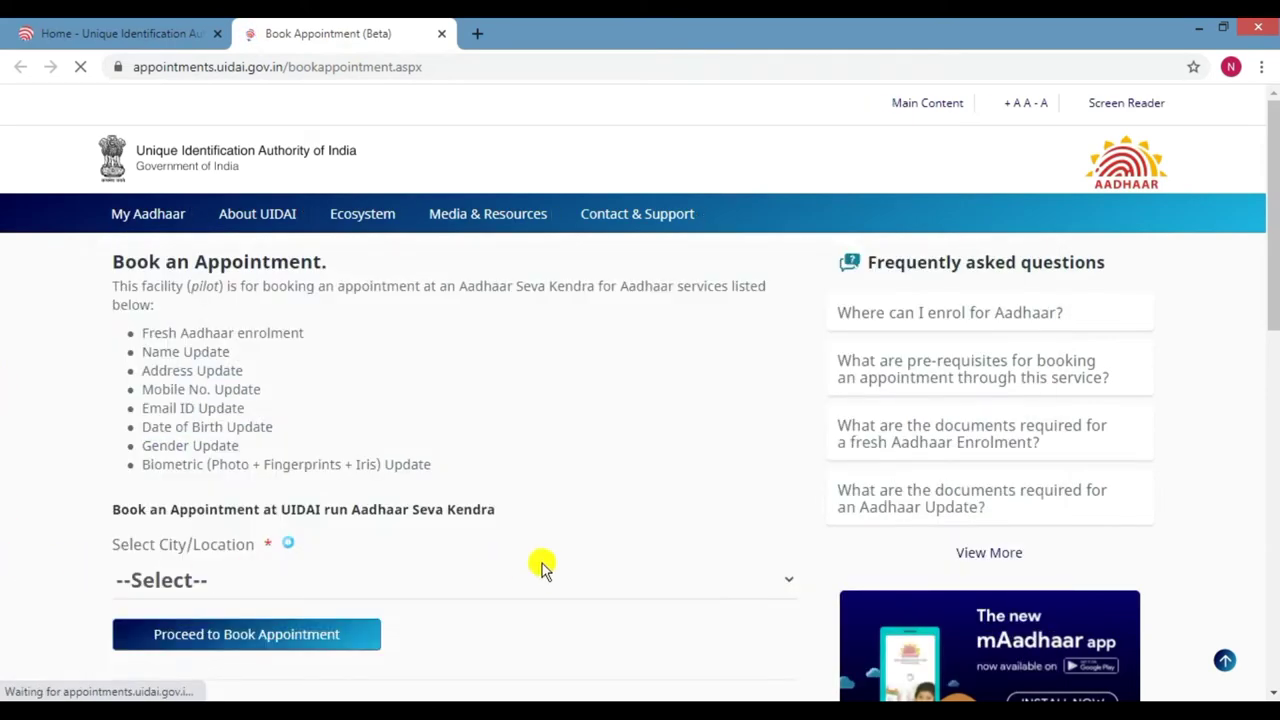
scroll(583, 567, "down", 3)
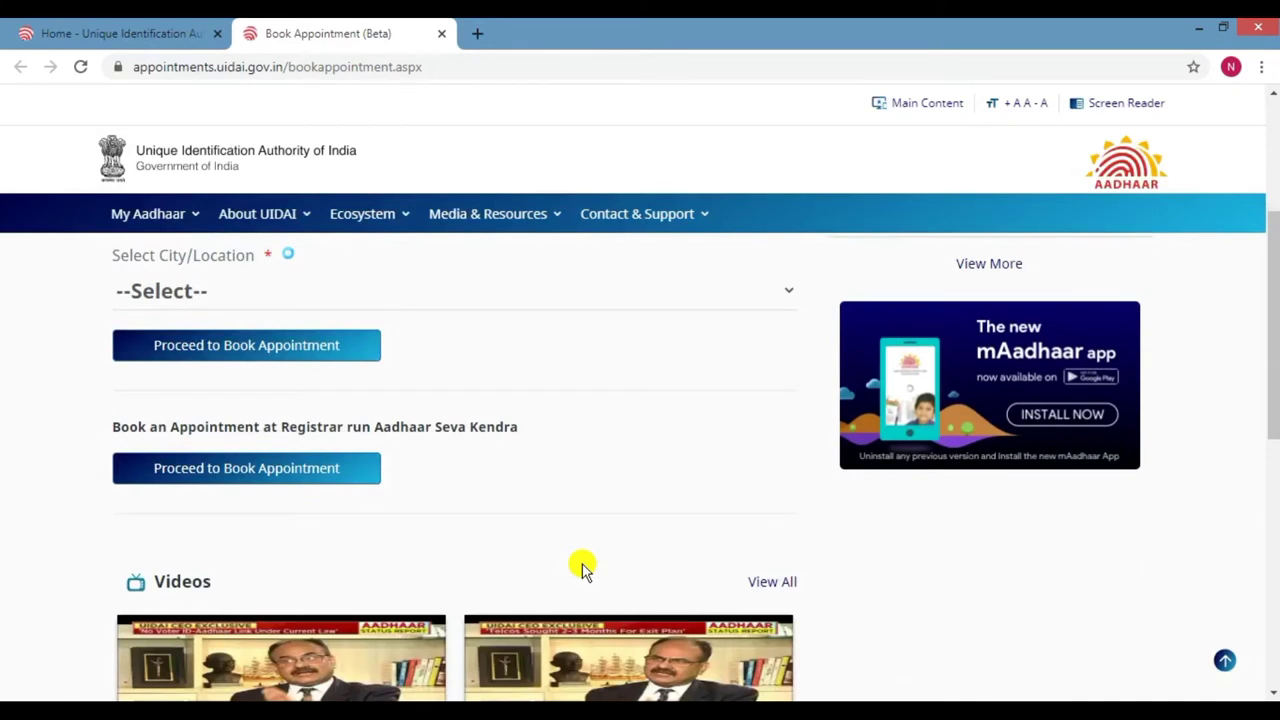
left_click(172, 299)
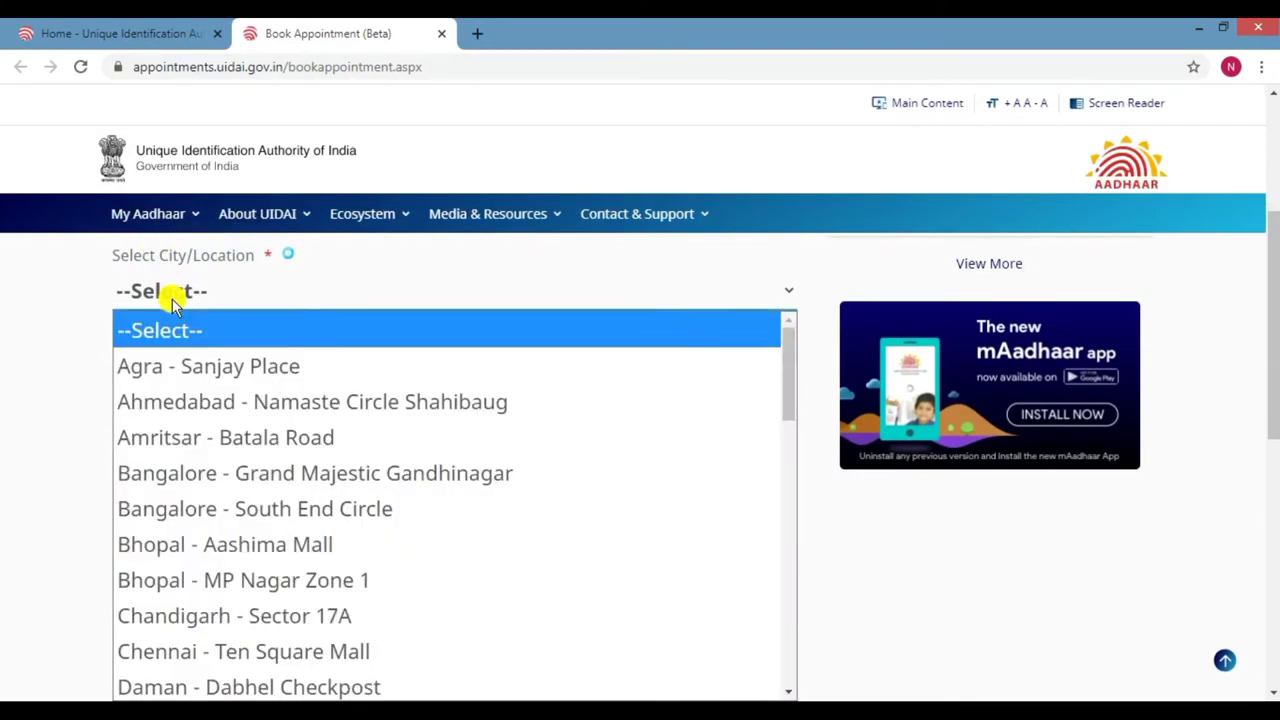
key("Down")
key("Down")
key("Down")
key("Down")
key("Down")
key("Down")
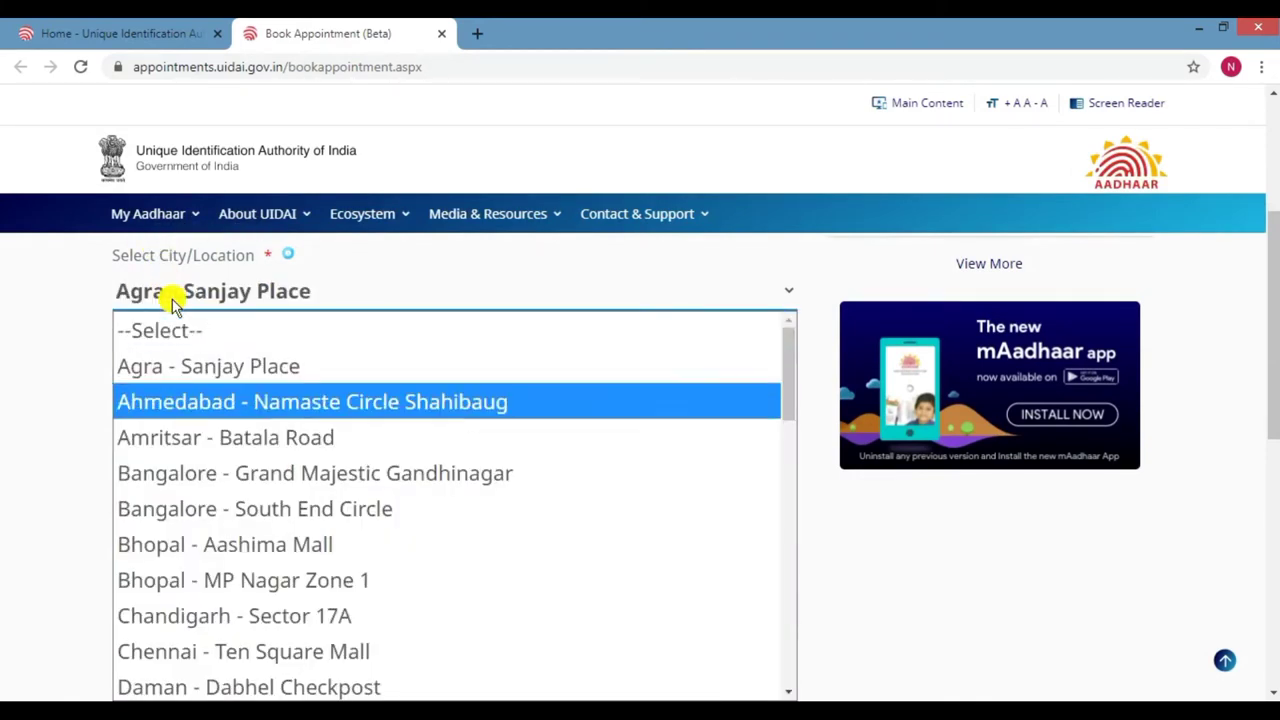
key("Down")
key("Down")
key("Down")
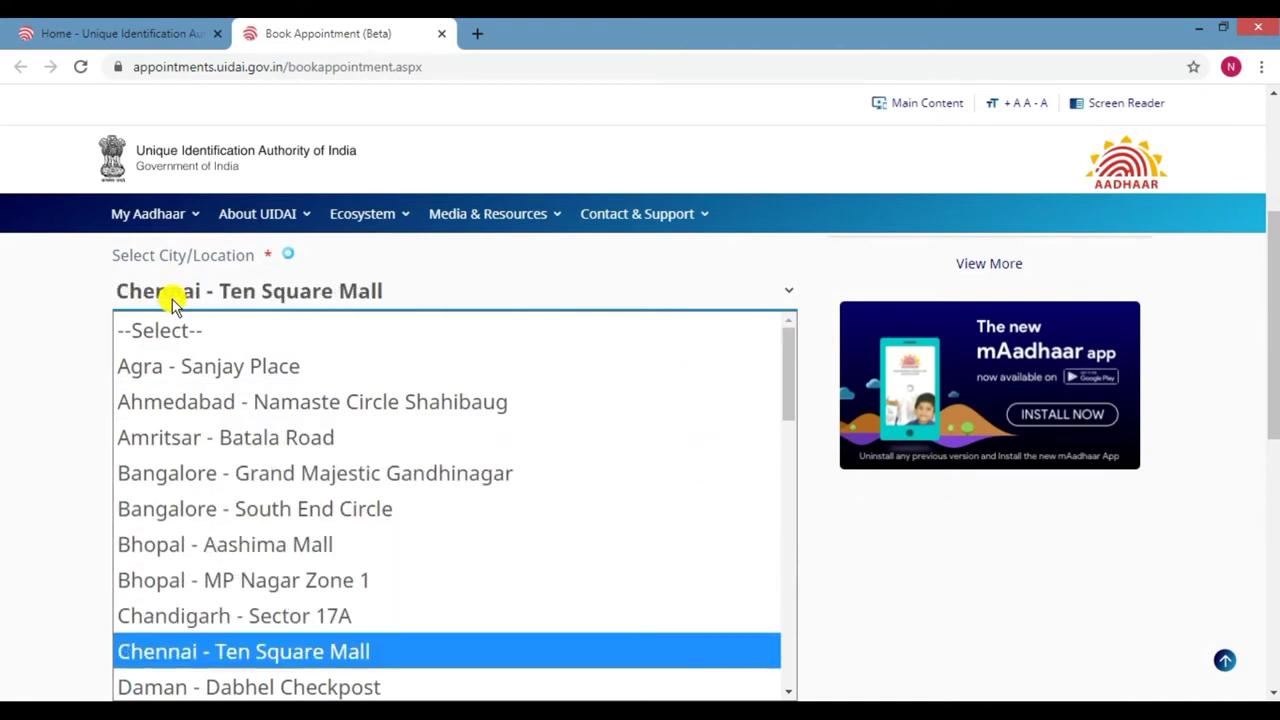
key("Down")
key("Down")
key("Down")
key("Down")
key("Down")
key("Down")
key("Down")
key("Down")
key("Down")
key("Down")
key("Down")
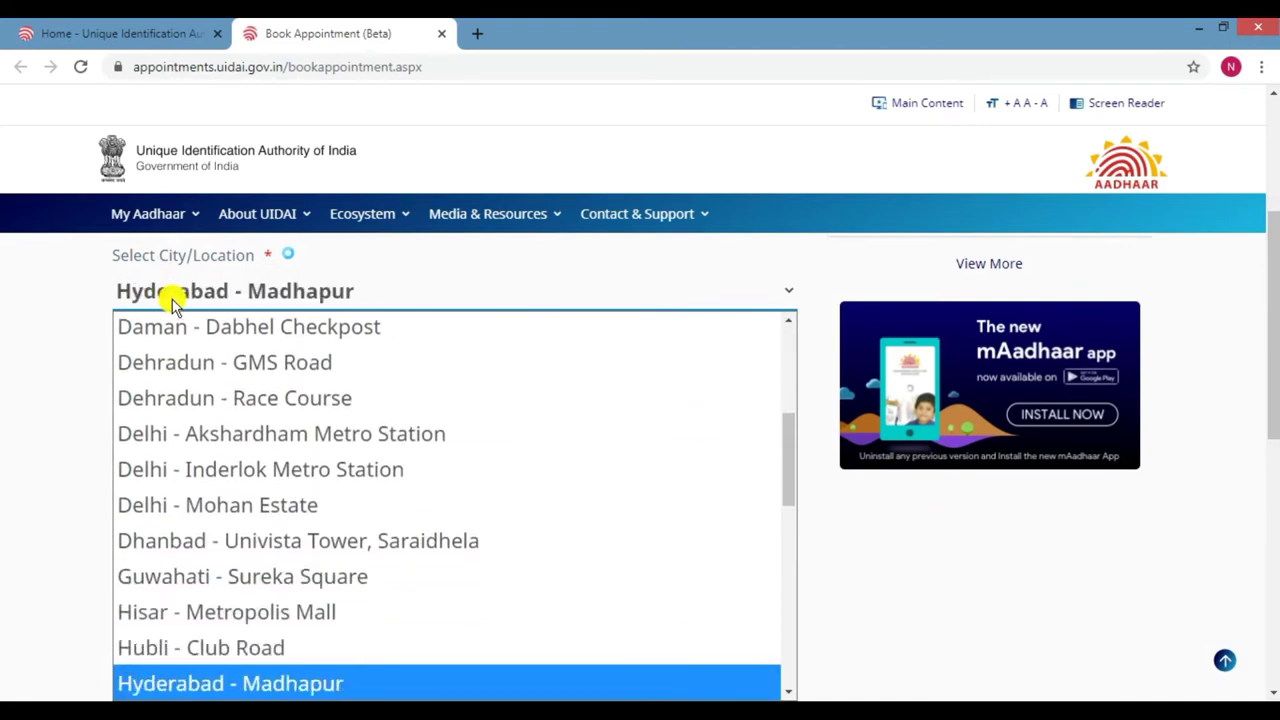
key("Down")
key("Down")
key("Down")
key("Down")
key("Down")
key("Down")
key("Down")
key("Down")
key("Down")
key("Down")
key("Down")
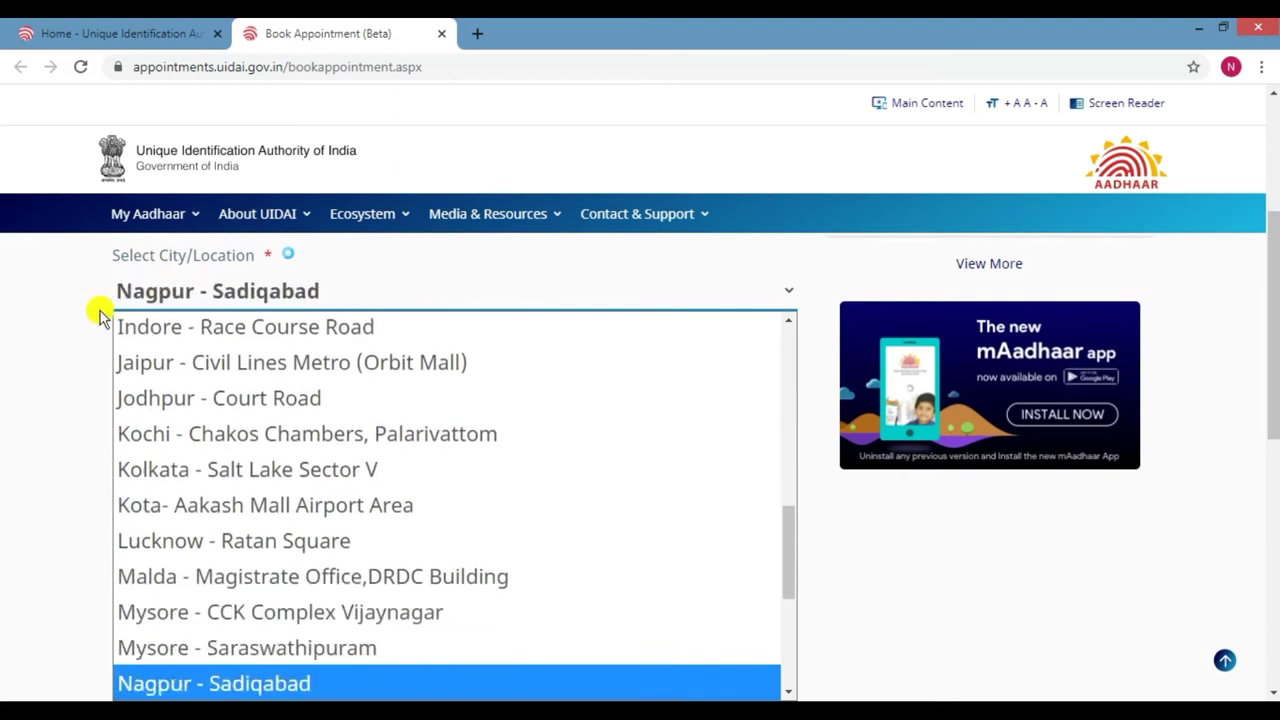
key("Down")
key("Down")
key("Down")
key("Down")
key("Down")
key("Home")
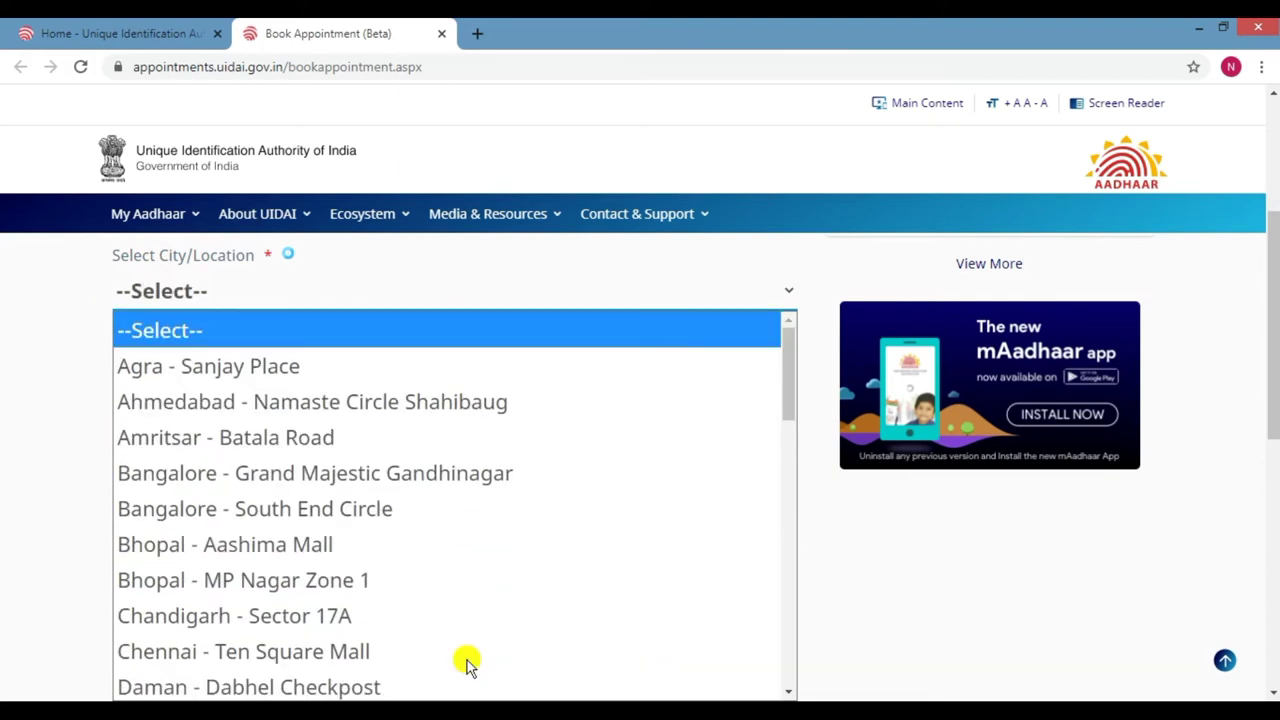
left_click(3, 305)
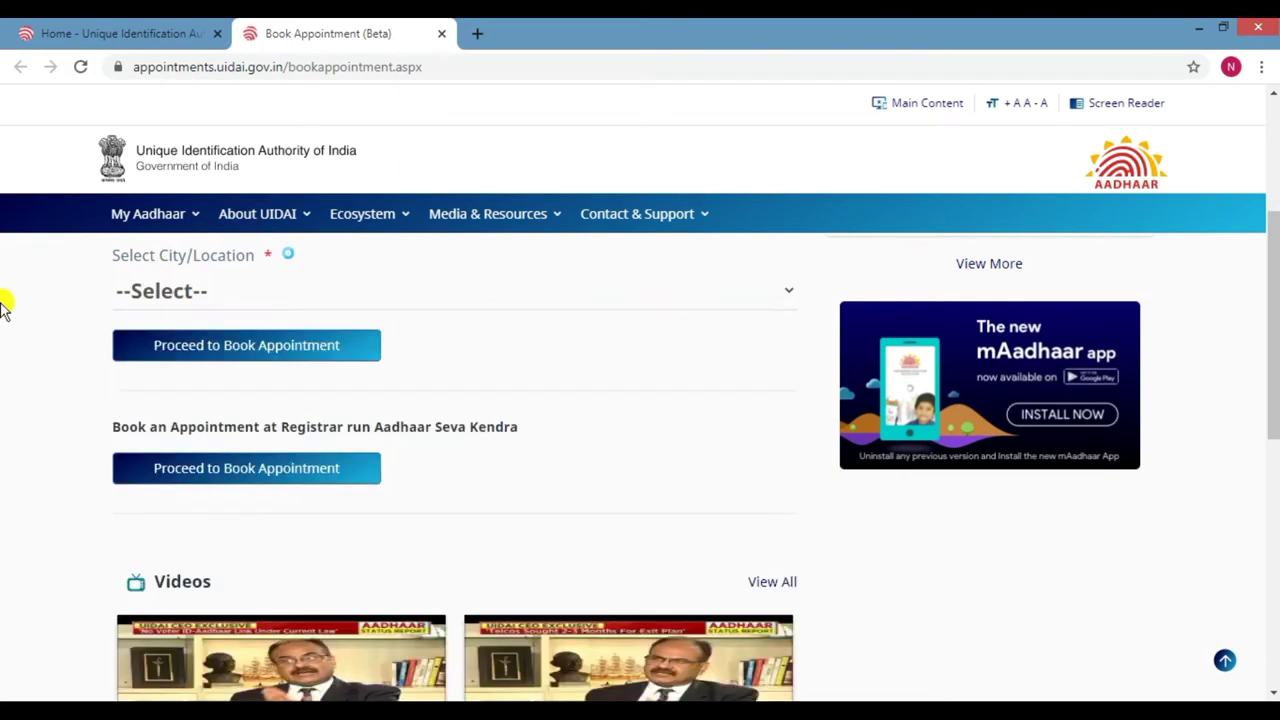
Step: Choose Registrar-run Aadhaar Seva Kendra booking, enter the mobile number and captcha, and request an OTP
left_click(281, 479)
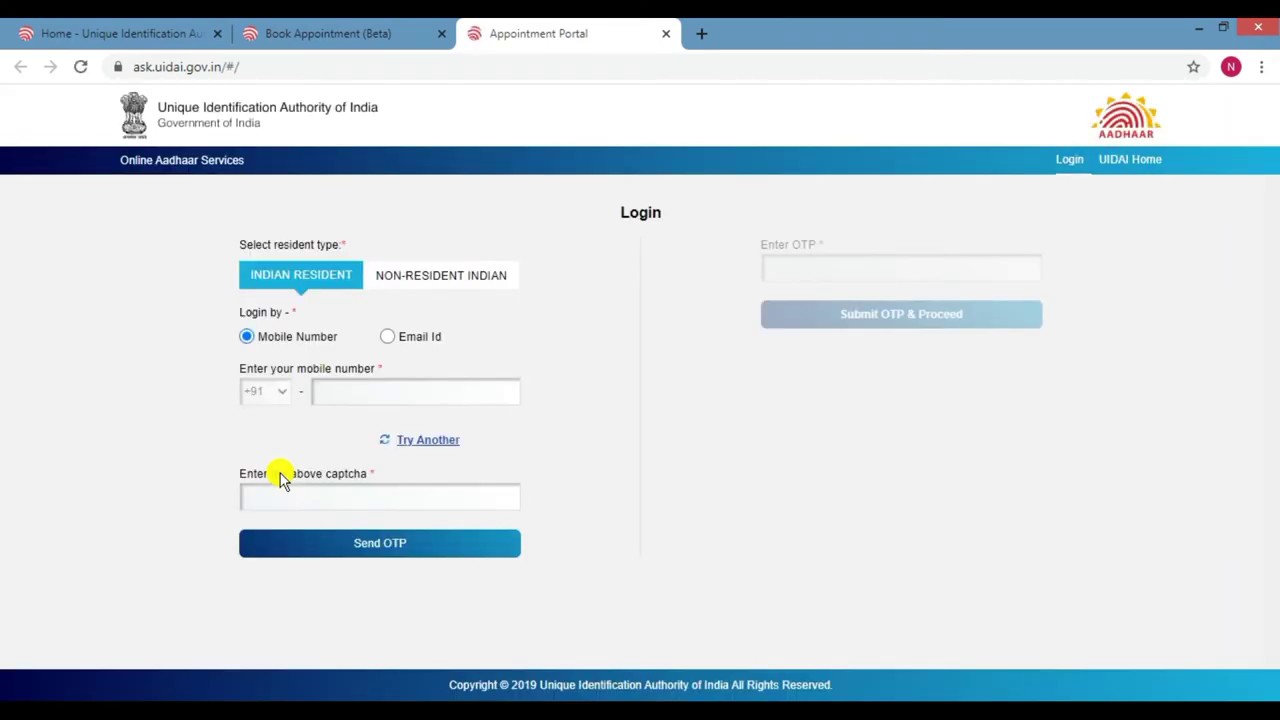
left_click(348, 500)
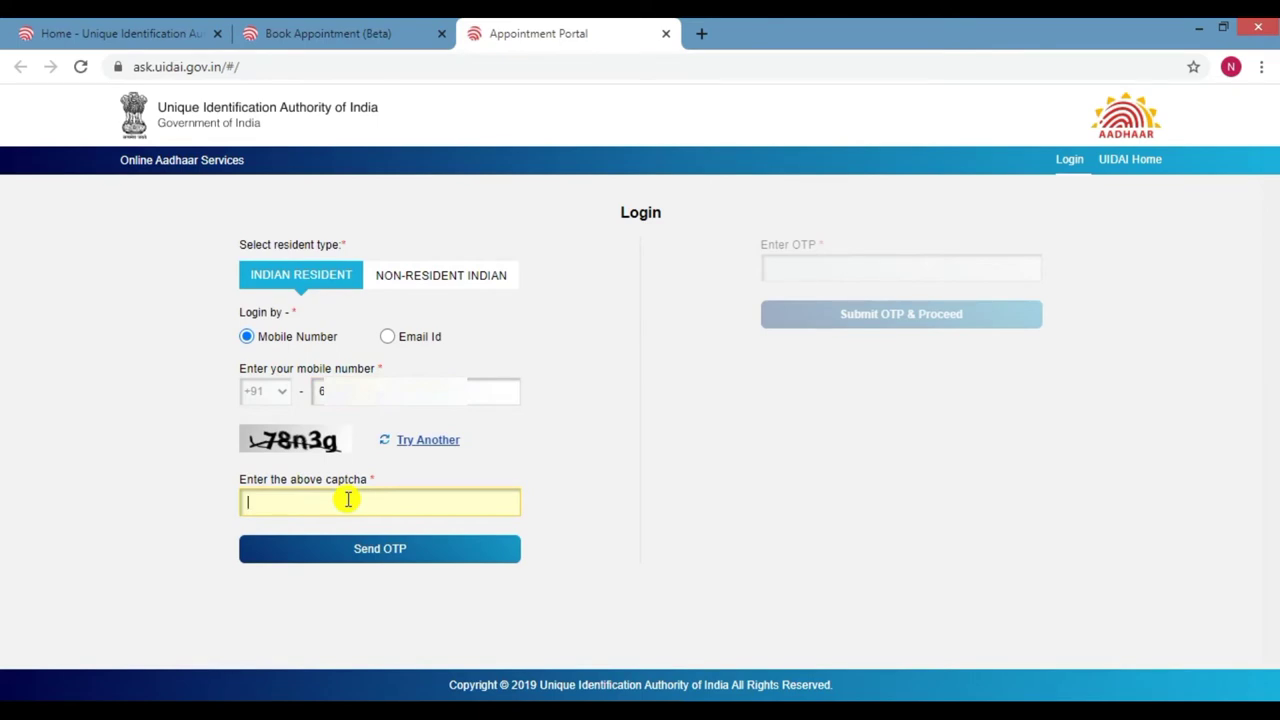
type("78n3g")
left_click(394, 558)
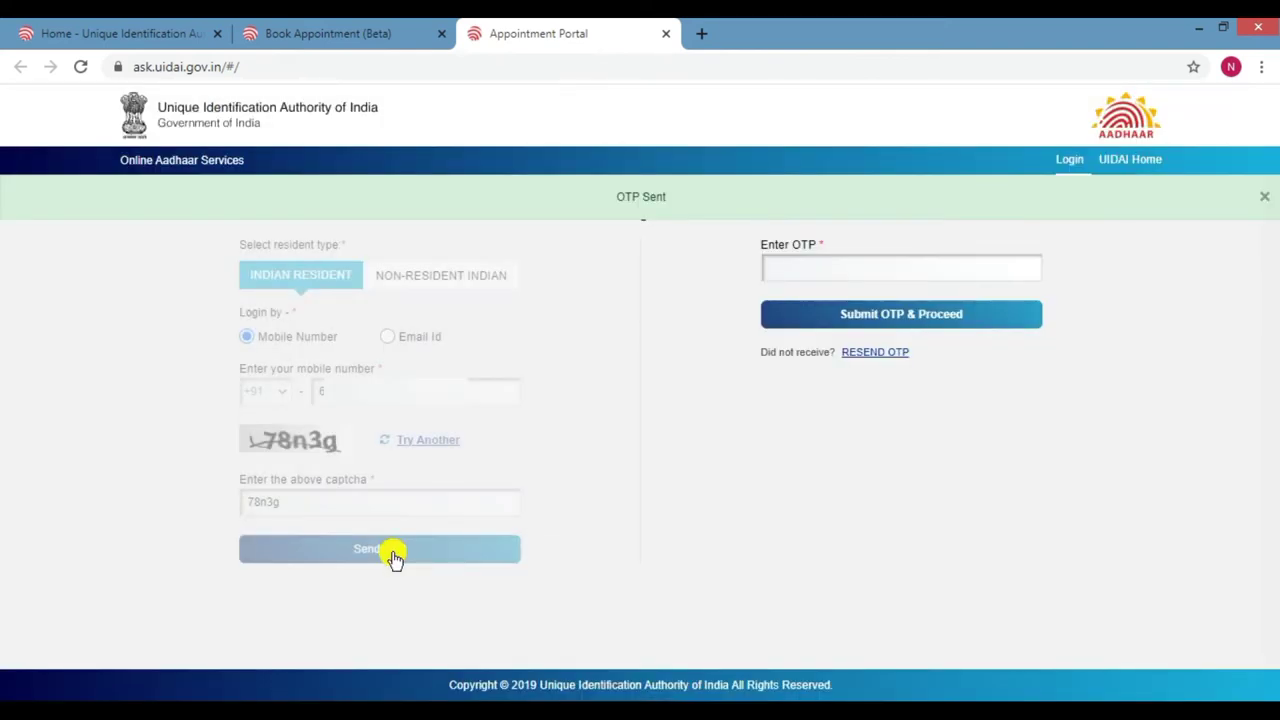
Step: Enter the received OTP and log in to the appointment dashboard
left_click(860, 272)
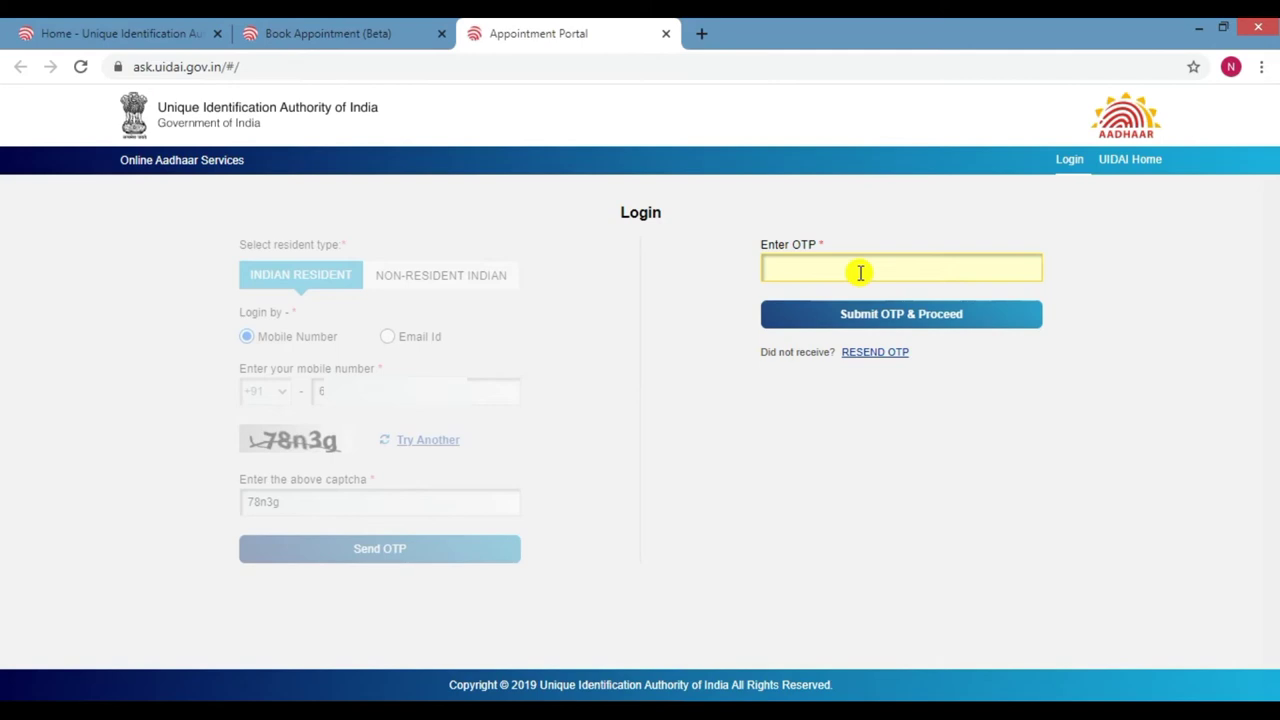
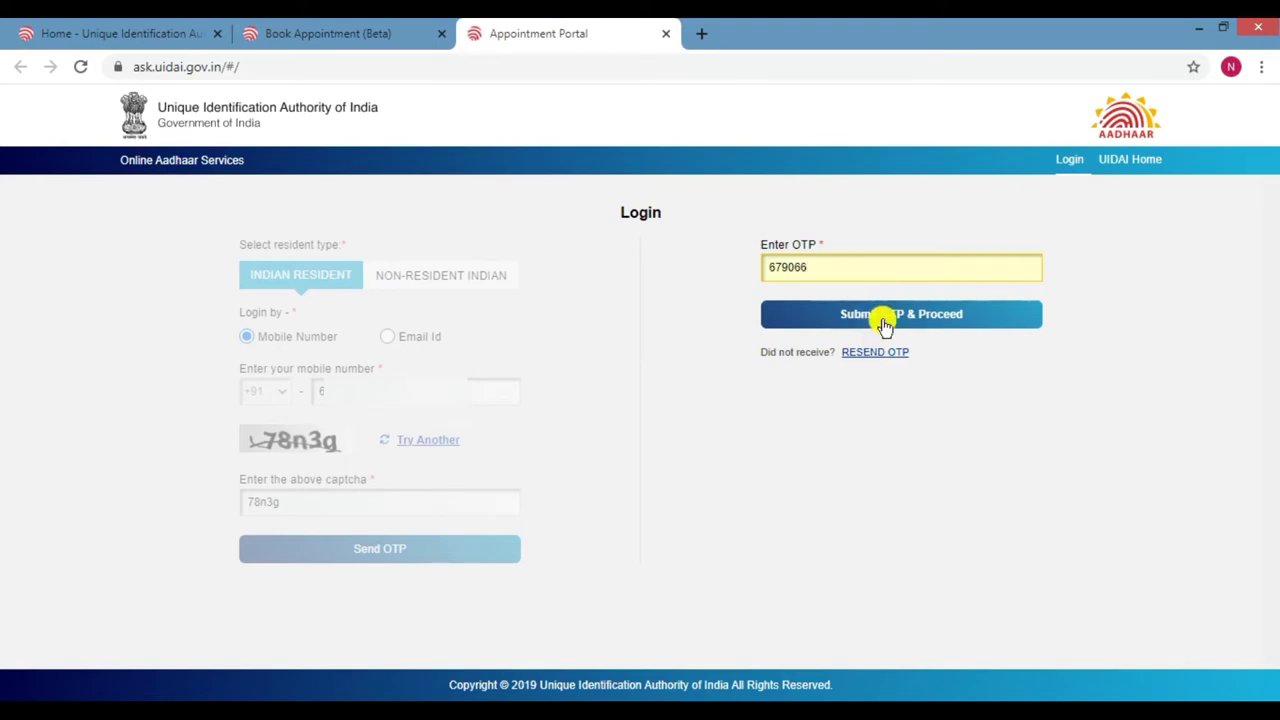
left_click(882, 316)
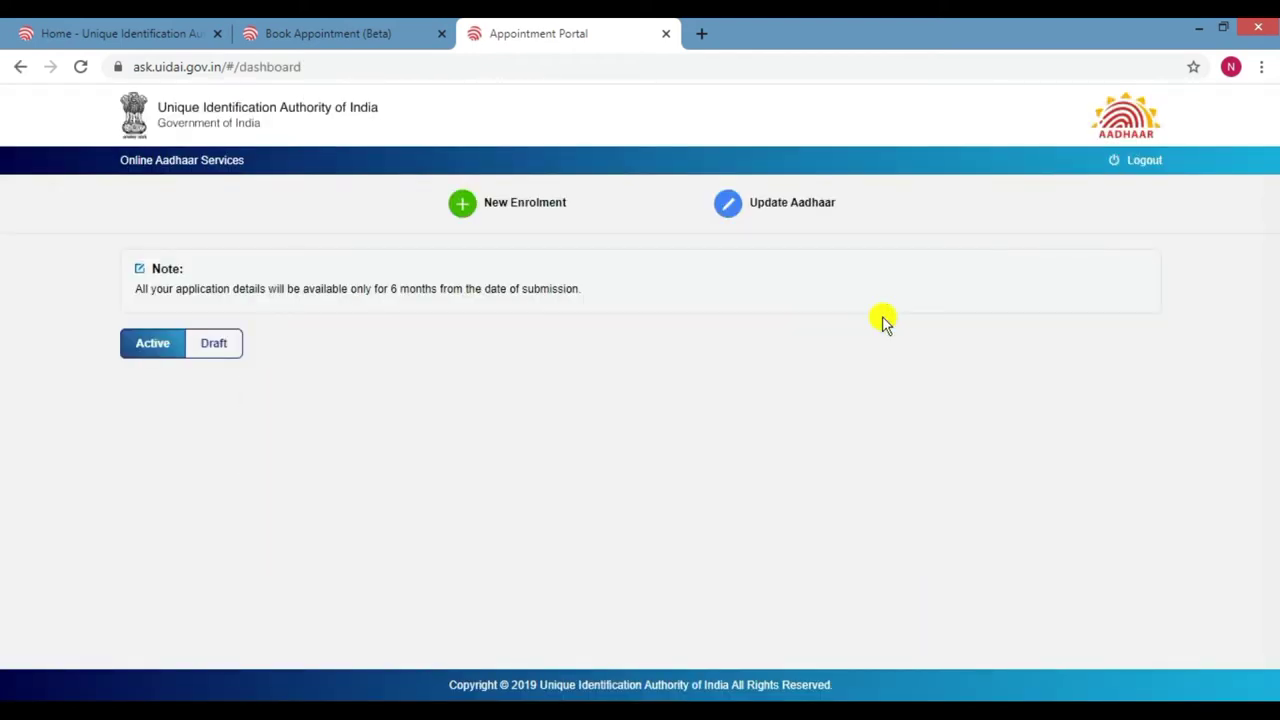
Step: Start an Aadhaar update with the resident's name and Aadhaar number, marking Name for update
left_click(740, 201)
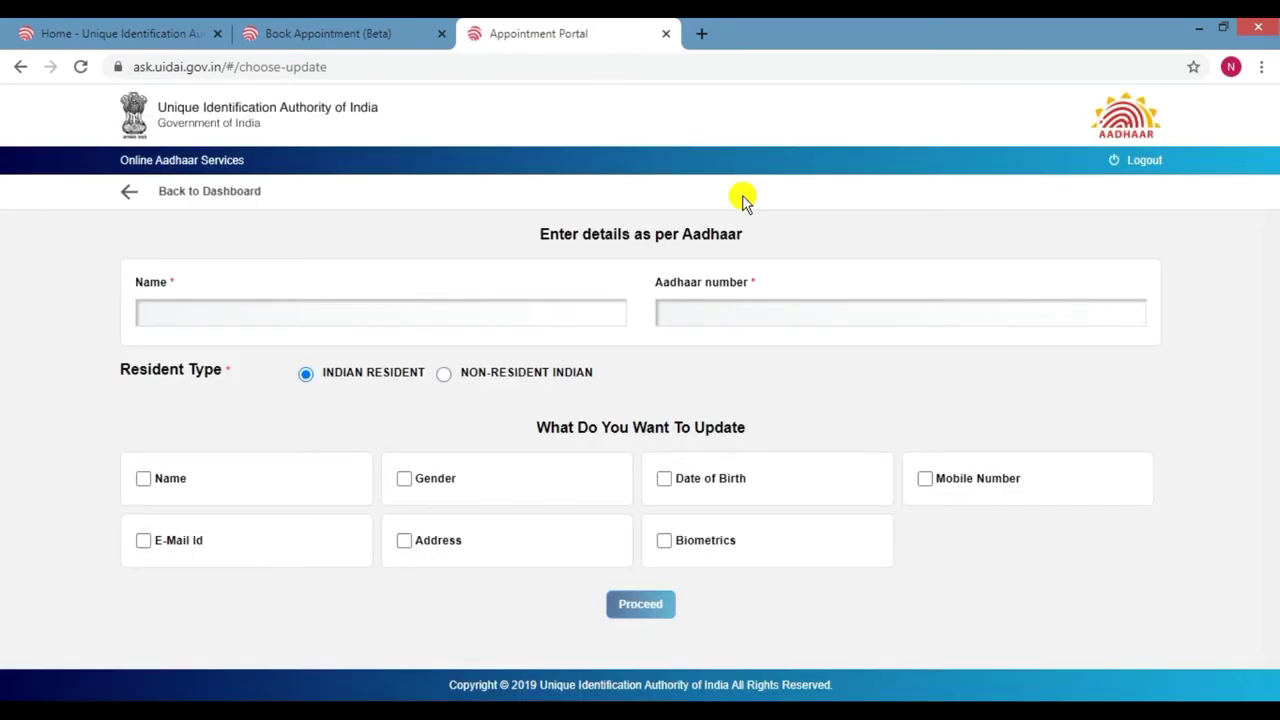
left_click(387, 319)
type("ba")
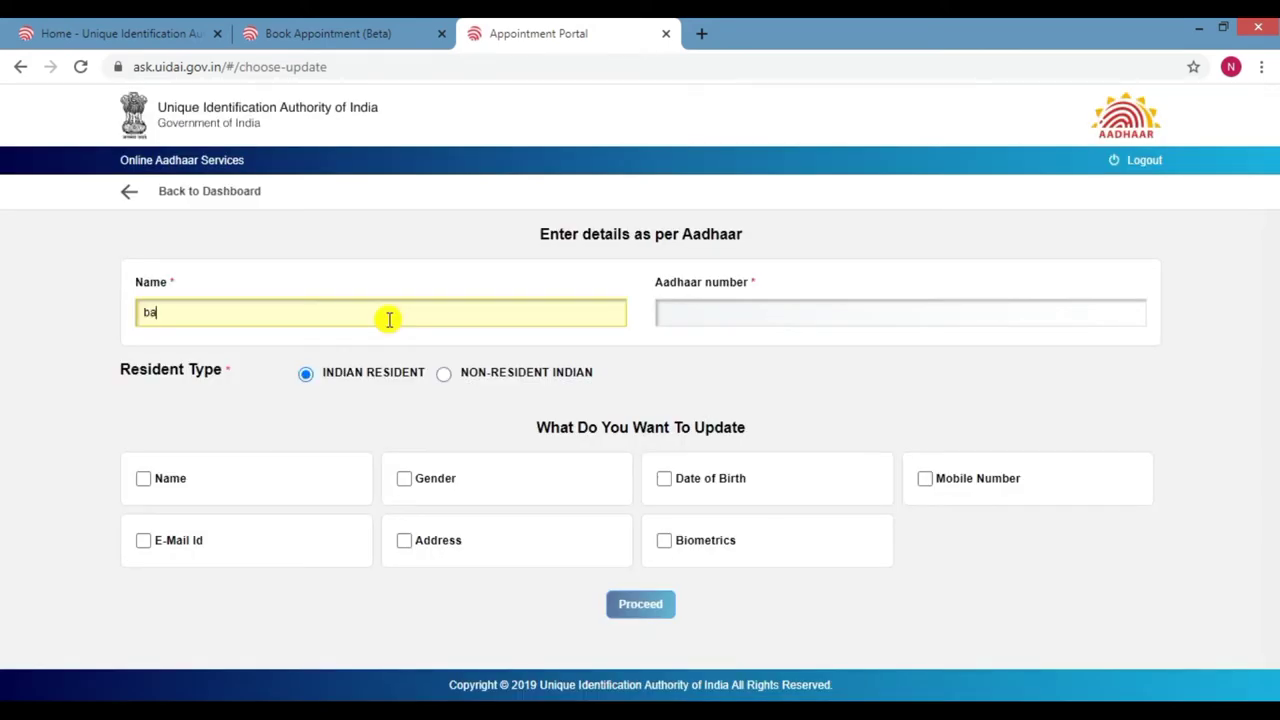
type("ldeep")
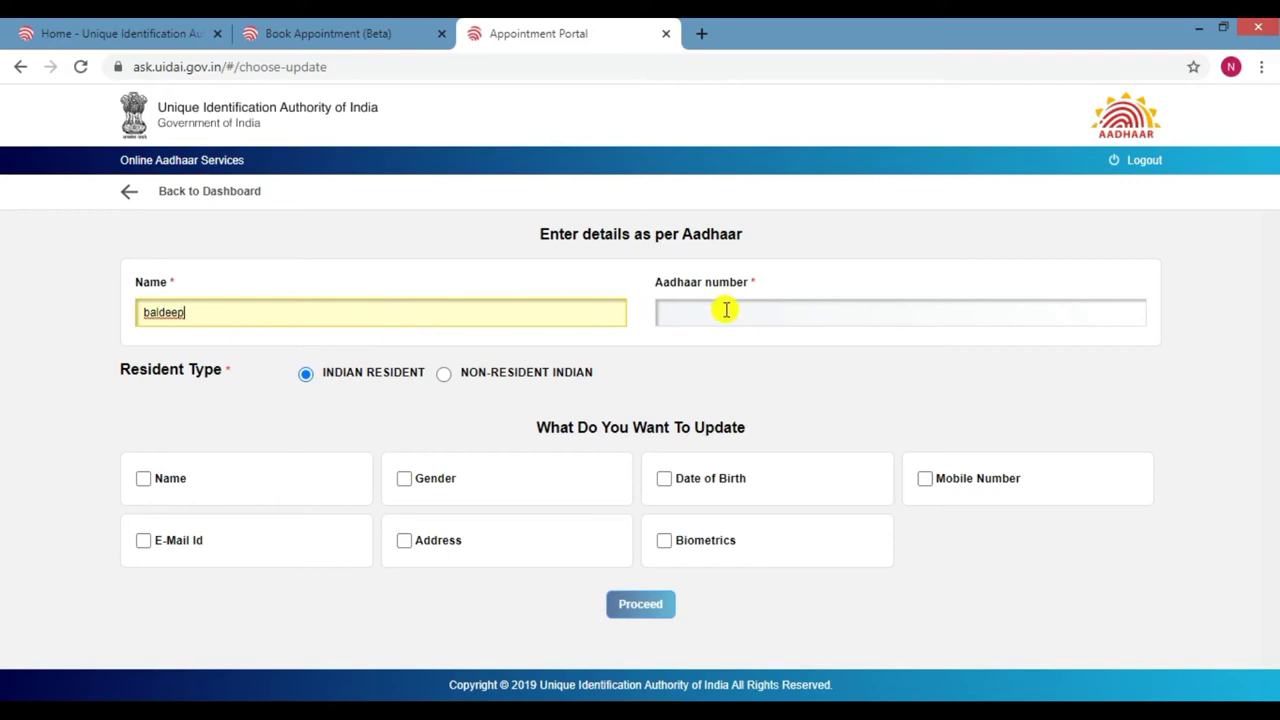
left_click(726, 316)
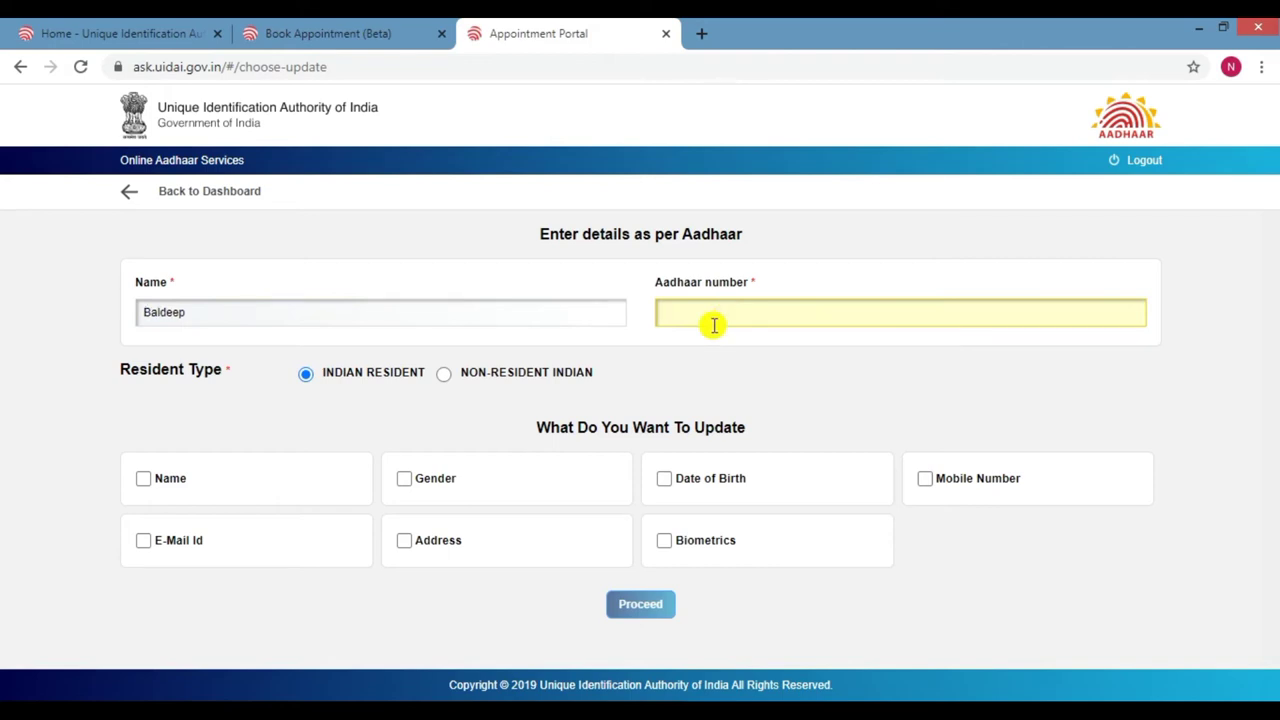
type("12")
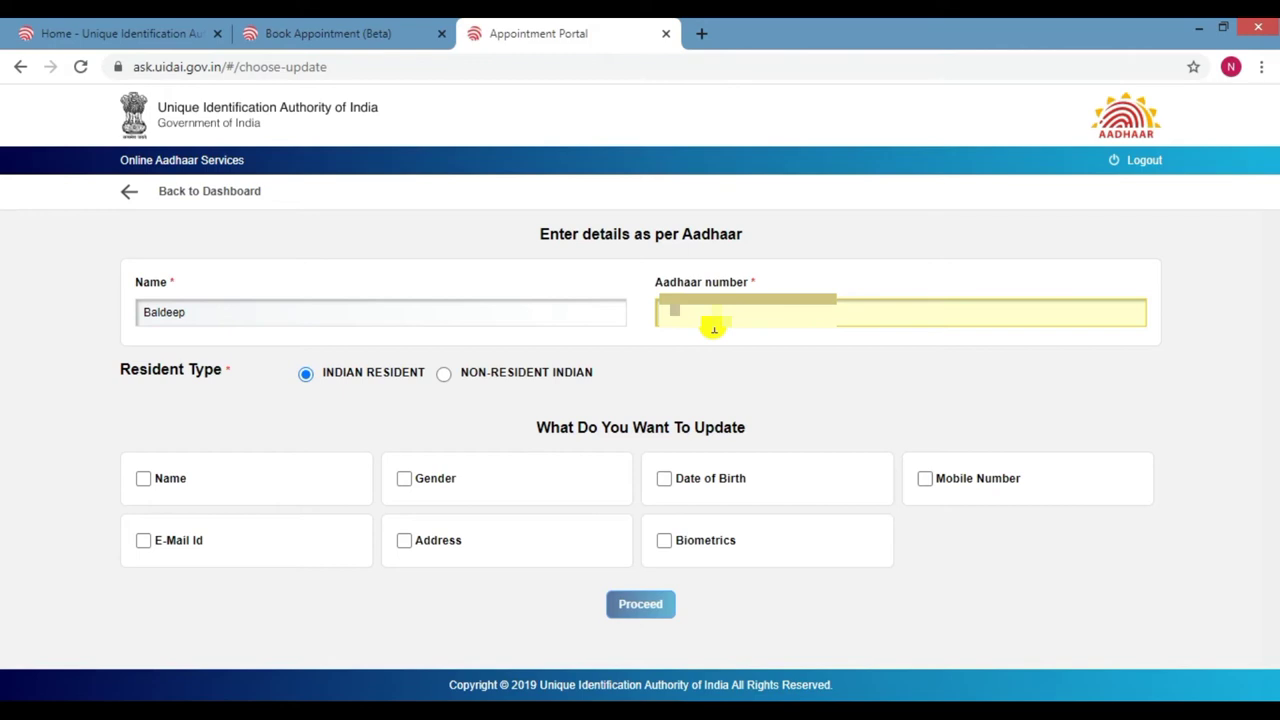
type("3")
type("3")
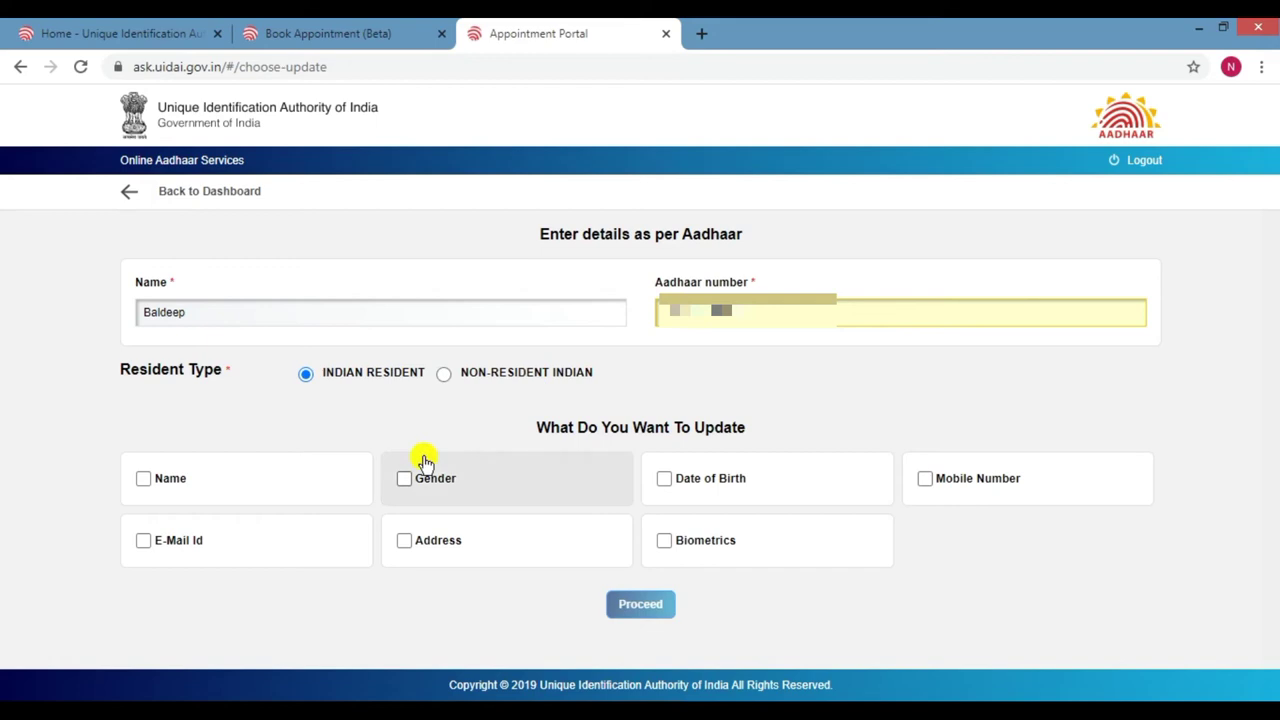
left_click(152, 481)
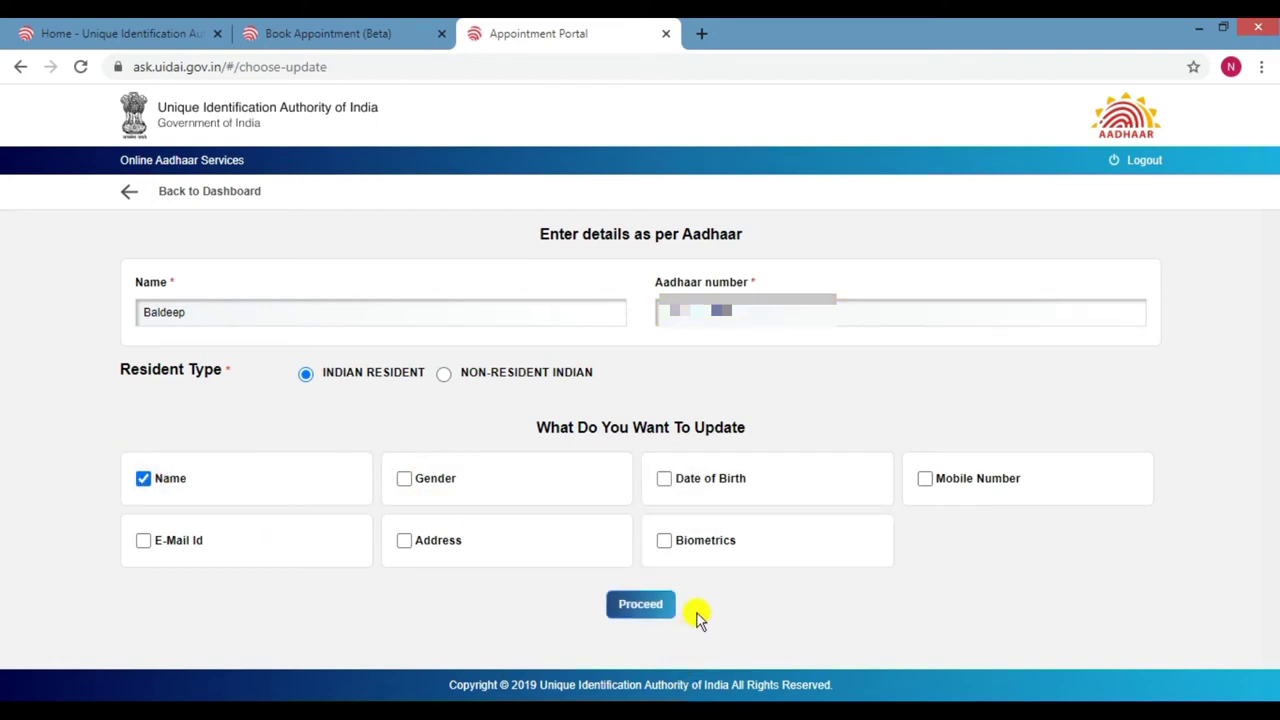
Step: Acknowledge the non-editable Aadhaar number notice, enter the resident's corrected full name, and save
left_click(658, 604)
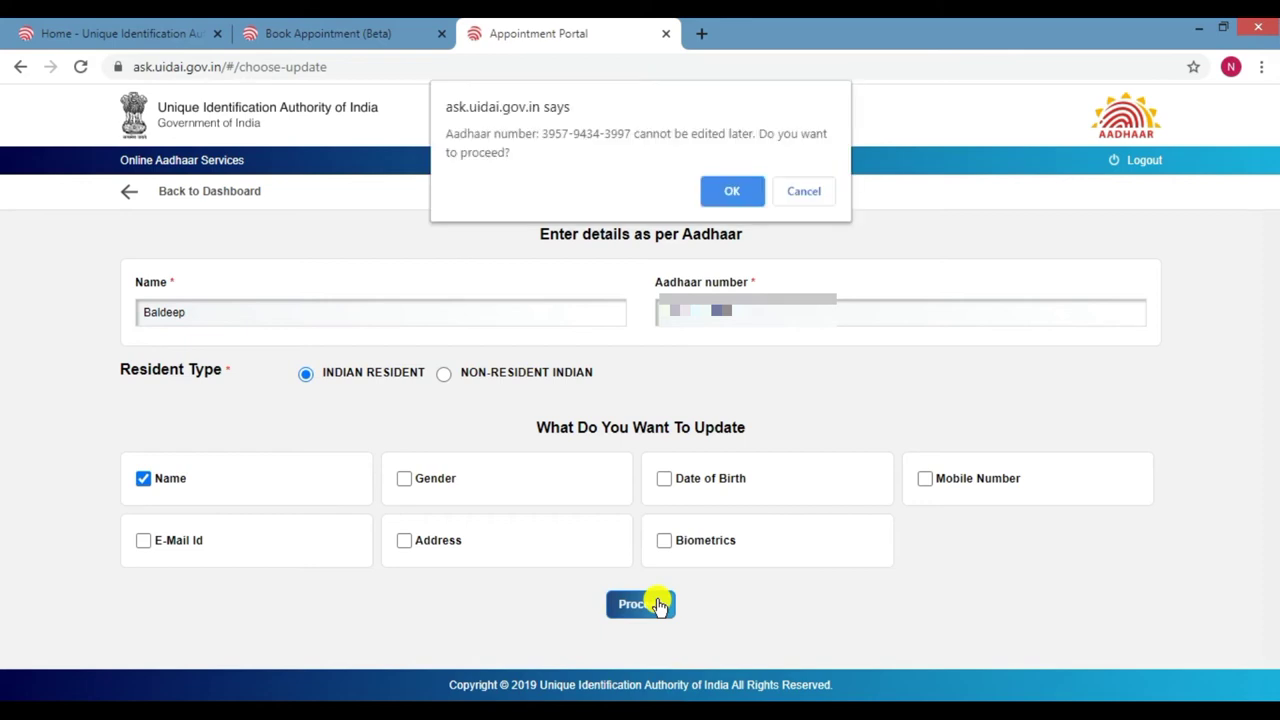
left_click(732, 193)
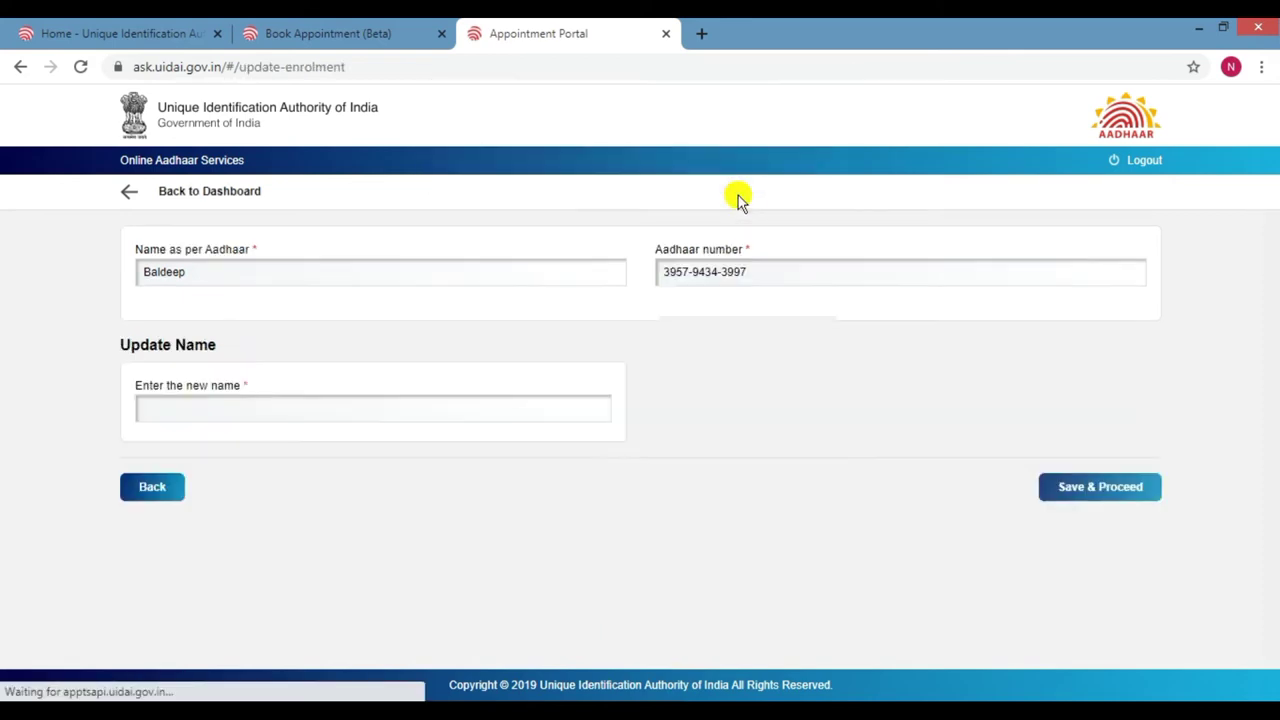
left_click(376, 403)
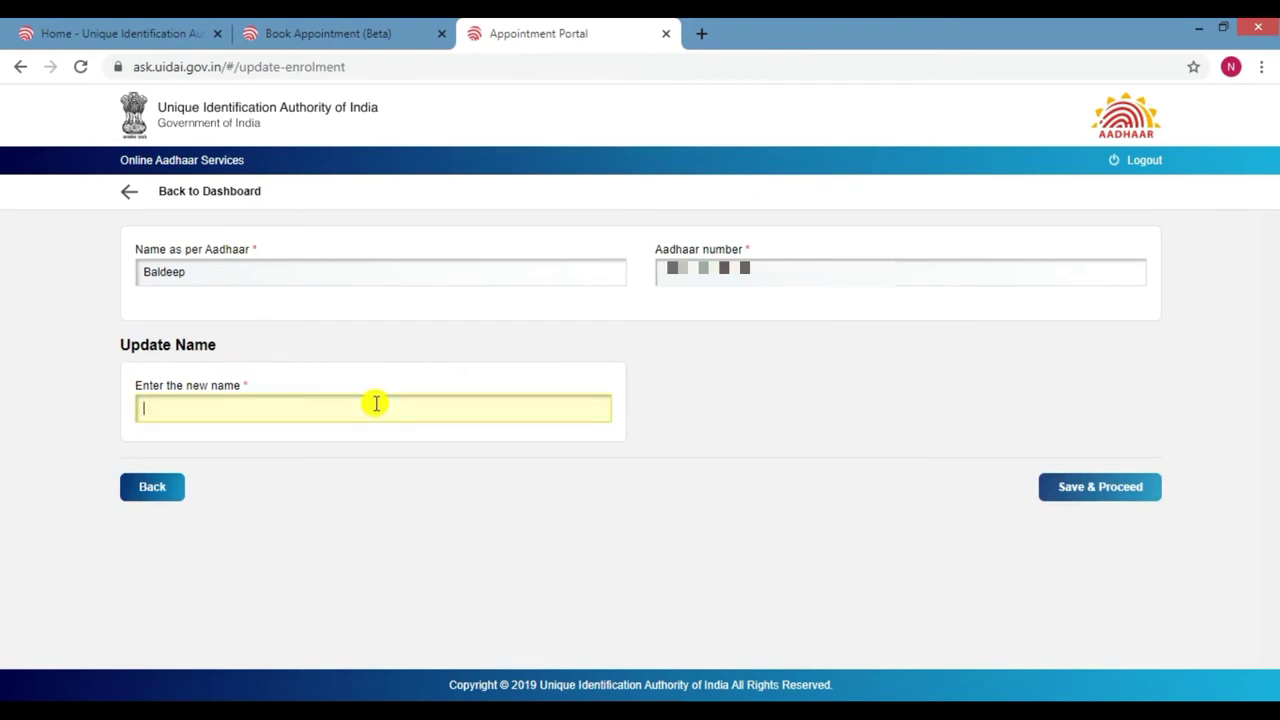
type("b")
key("BackSpace")
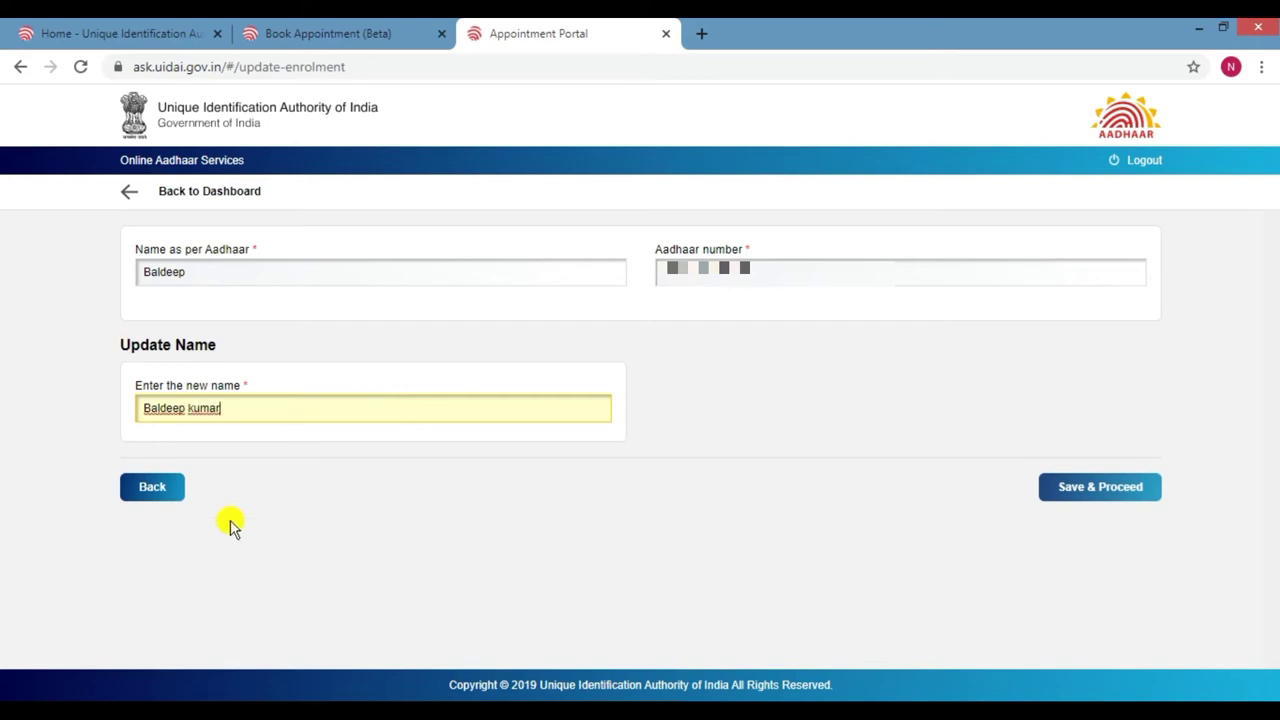
left_click(1096, 482)
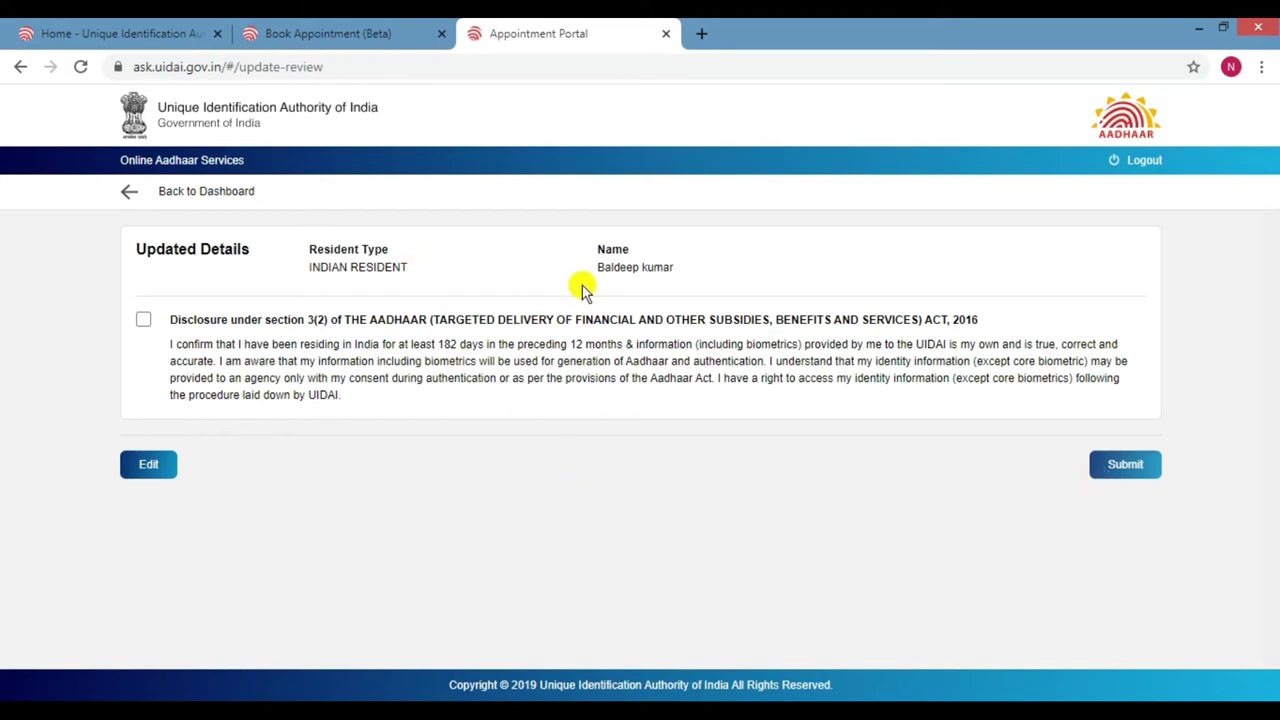
Step: Accept the Aadhaar Act disclosure and submit the name-update application
left_click(143, 320)
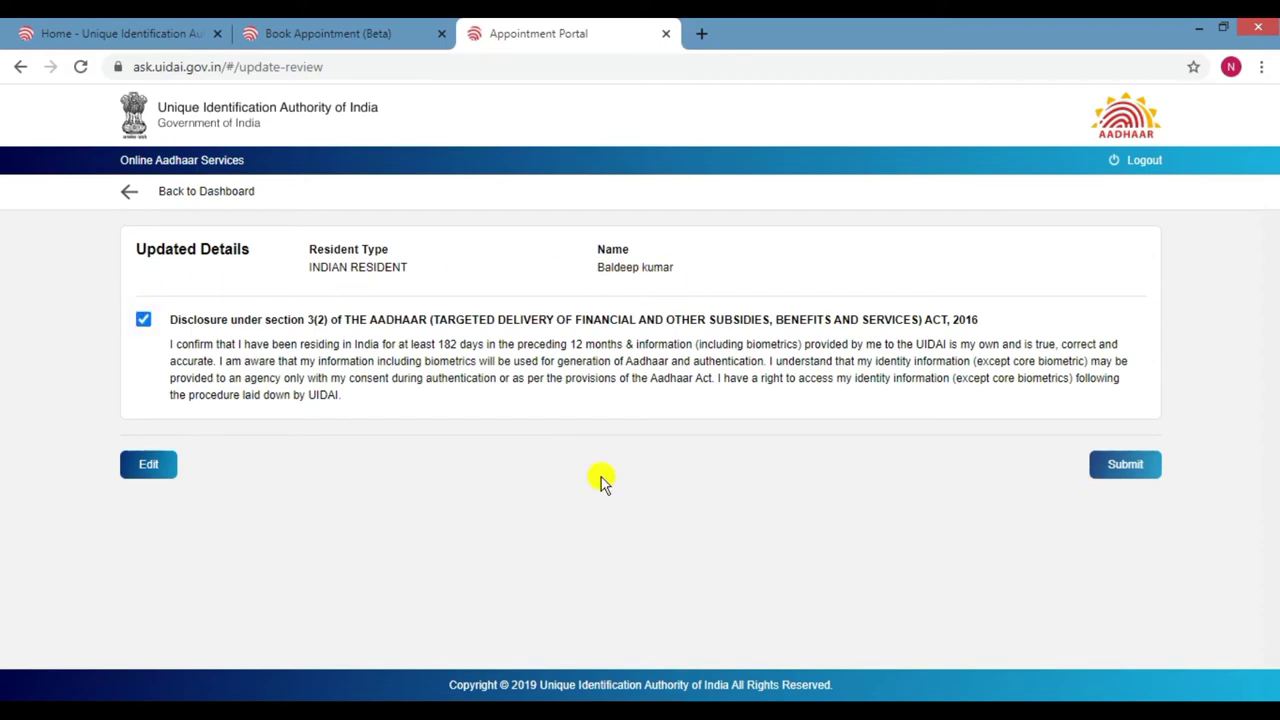
left_click(1113, 477)
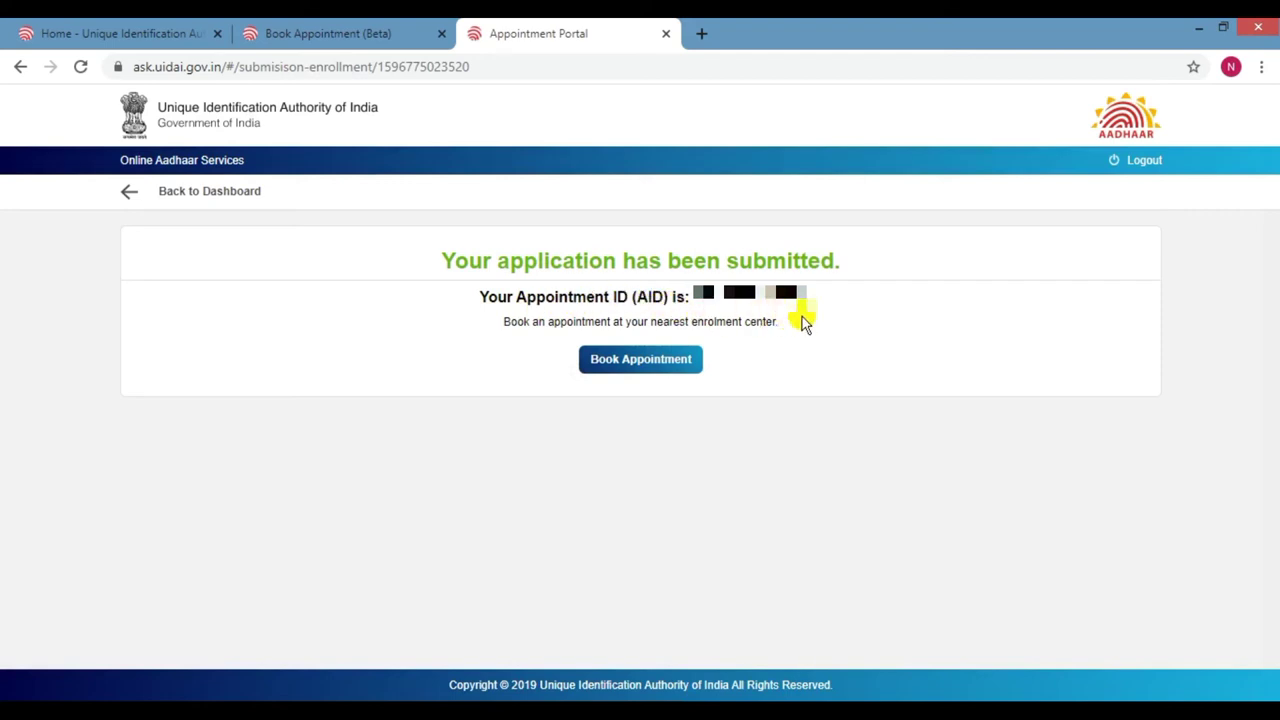
Step: Start booking an appointment from the submission confirmation page
left_click(634, 364)
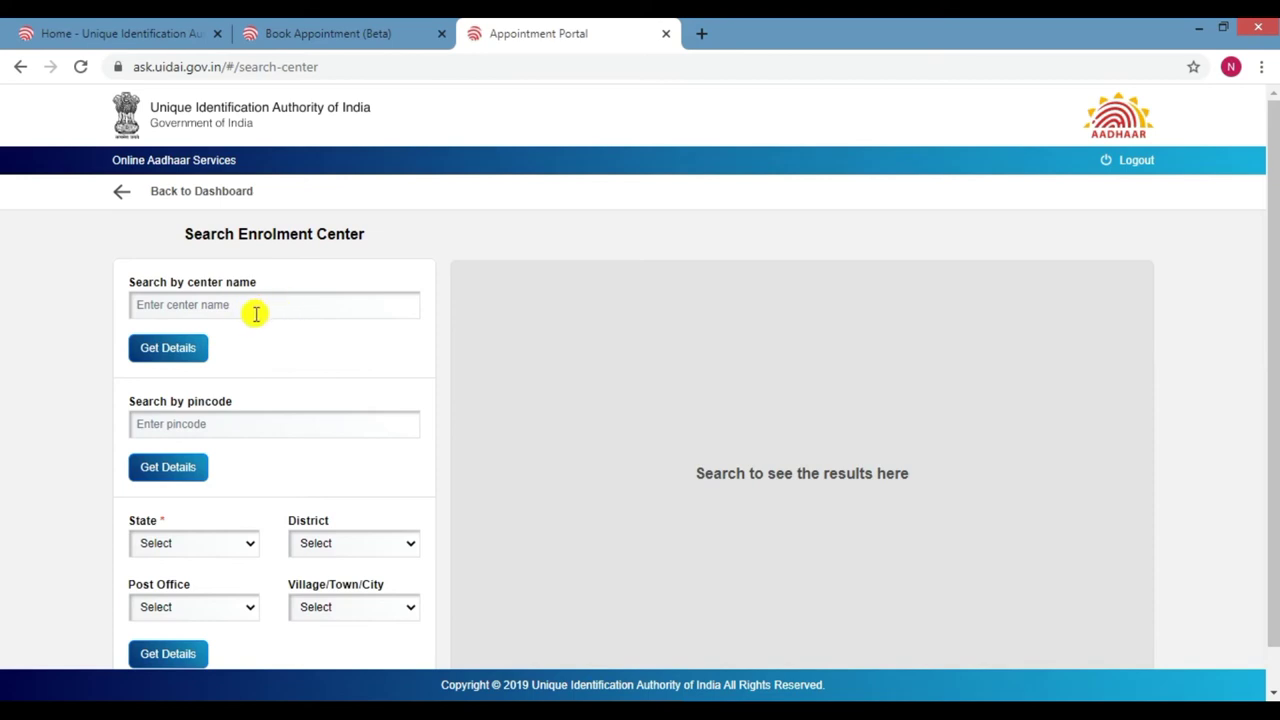
Step: Search enrolment centres by pincode 144409
left_click(210, 423)
type("14")
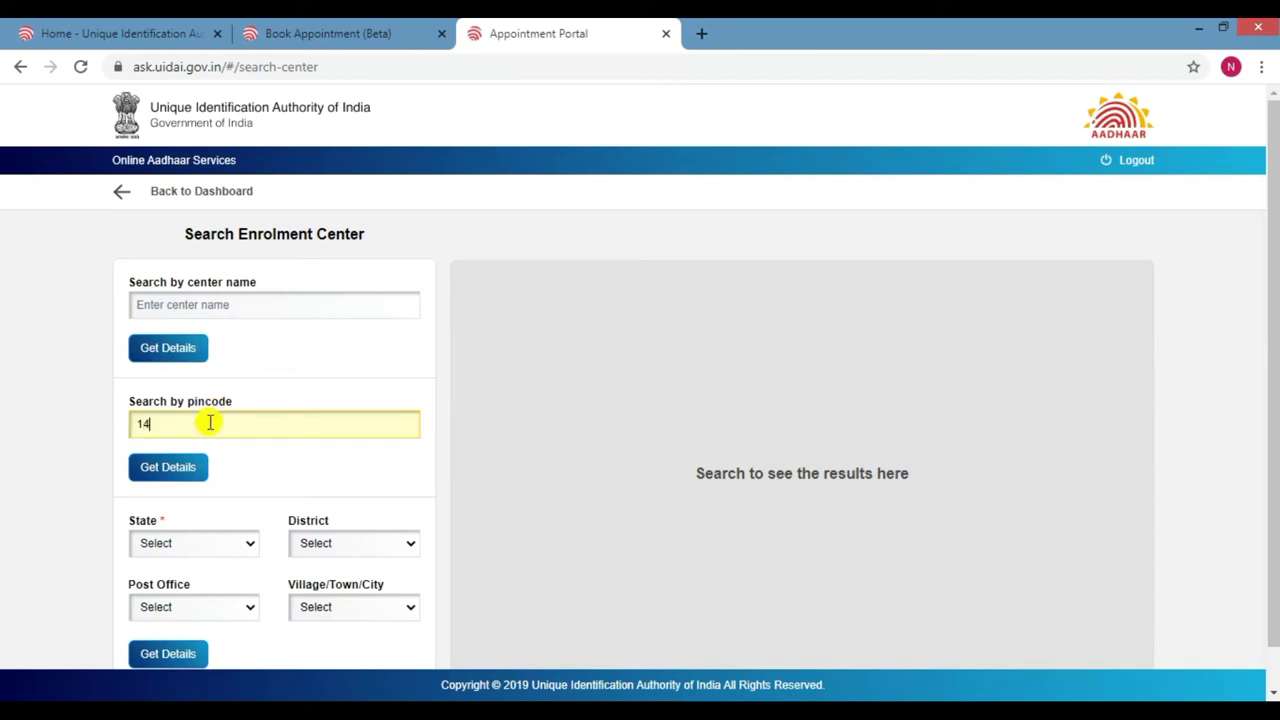
type("4409")
left_click(186, 480)
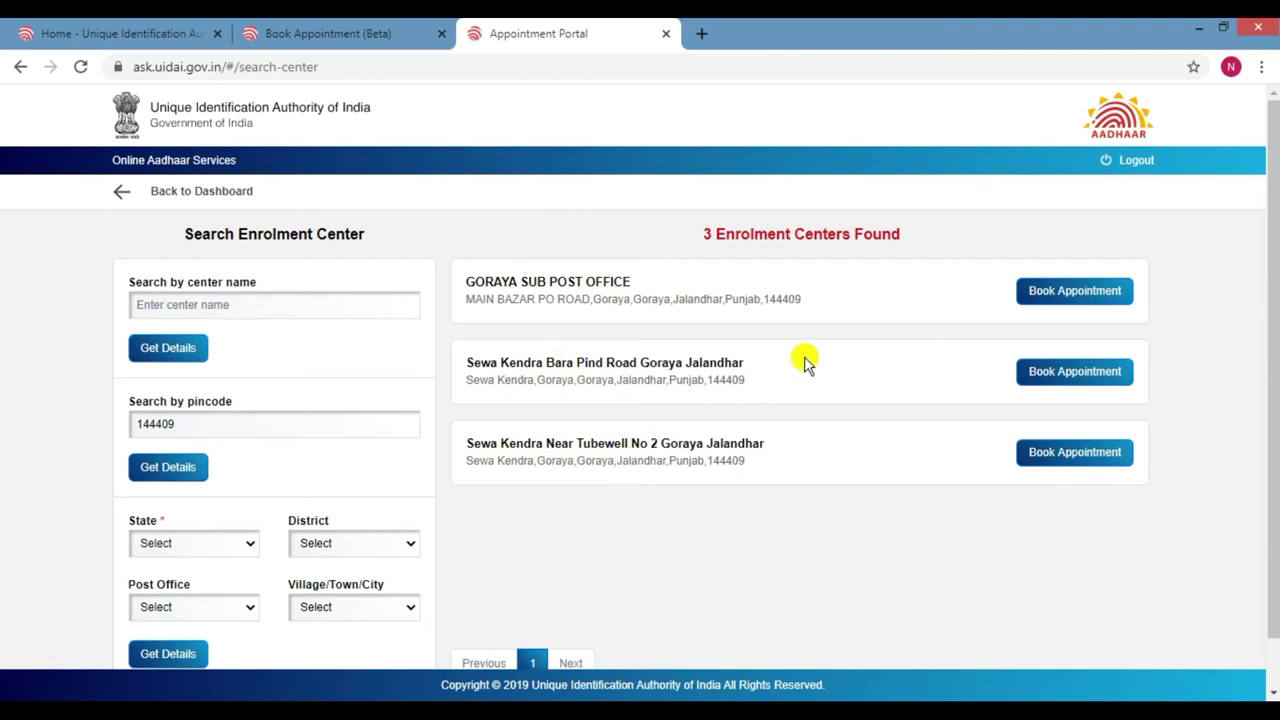
left_click(1068, 291)
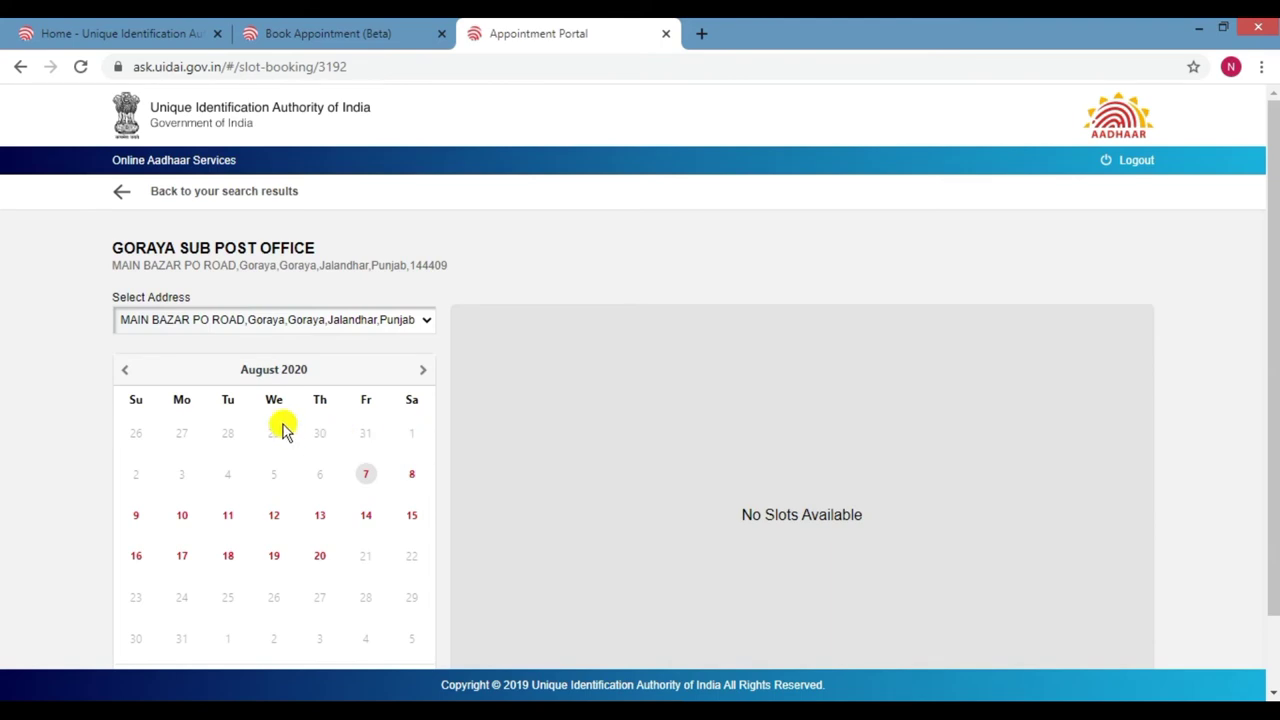
left_click(423, 372)
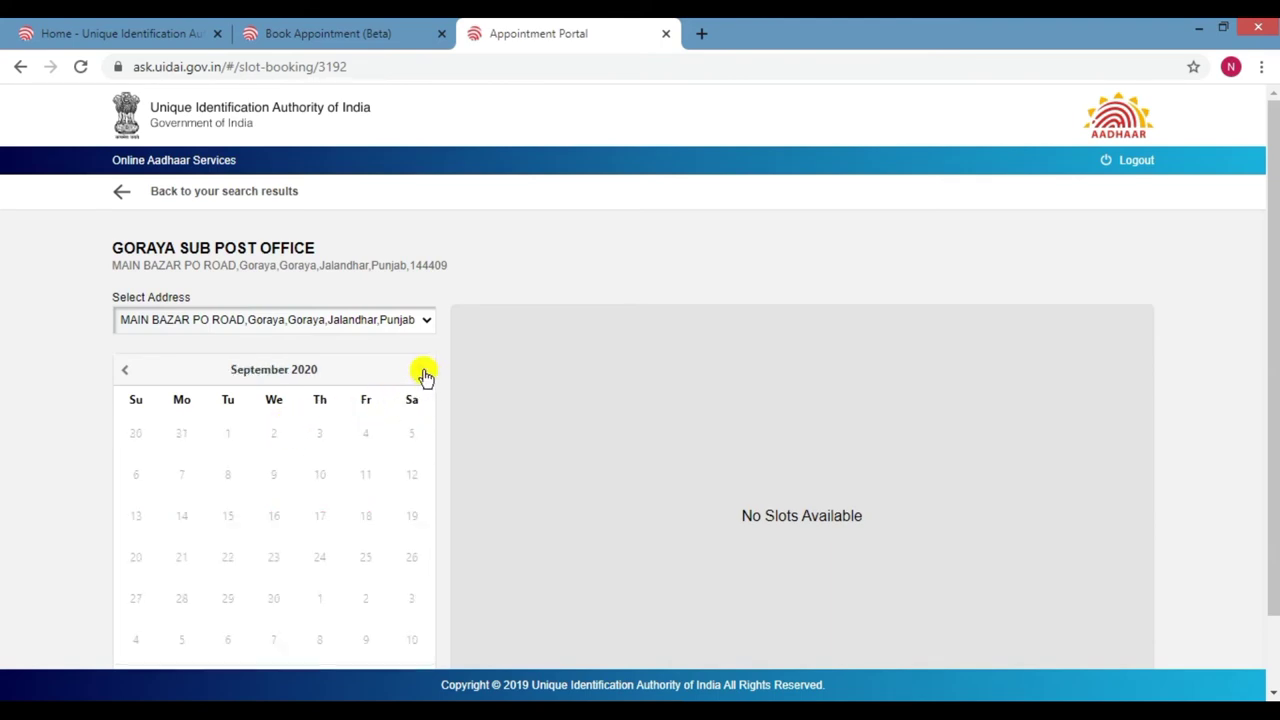
left_click(125, 372)
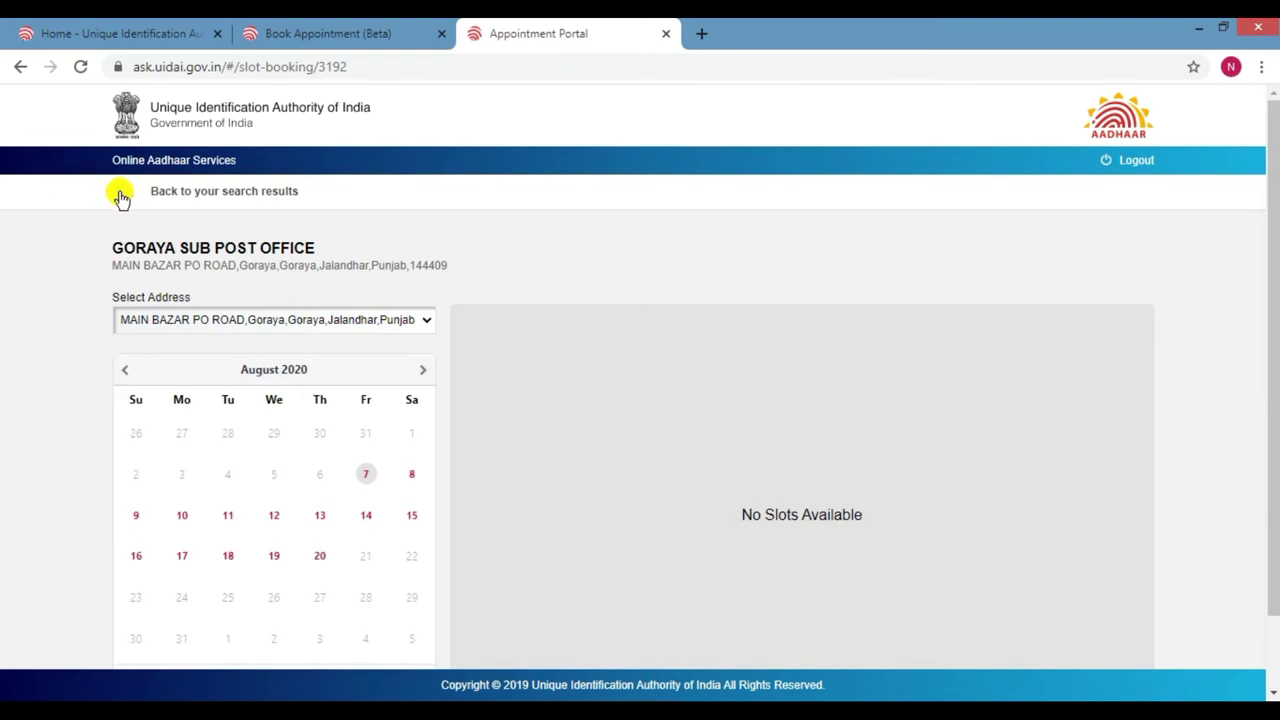
left_click(16, 70)
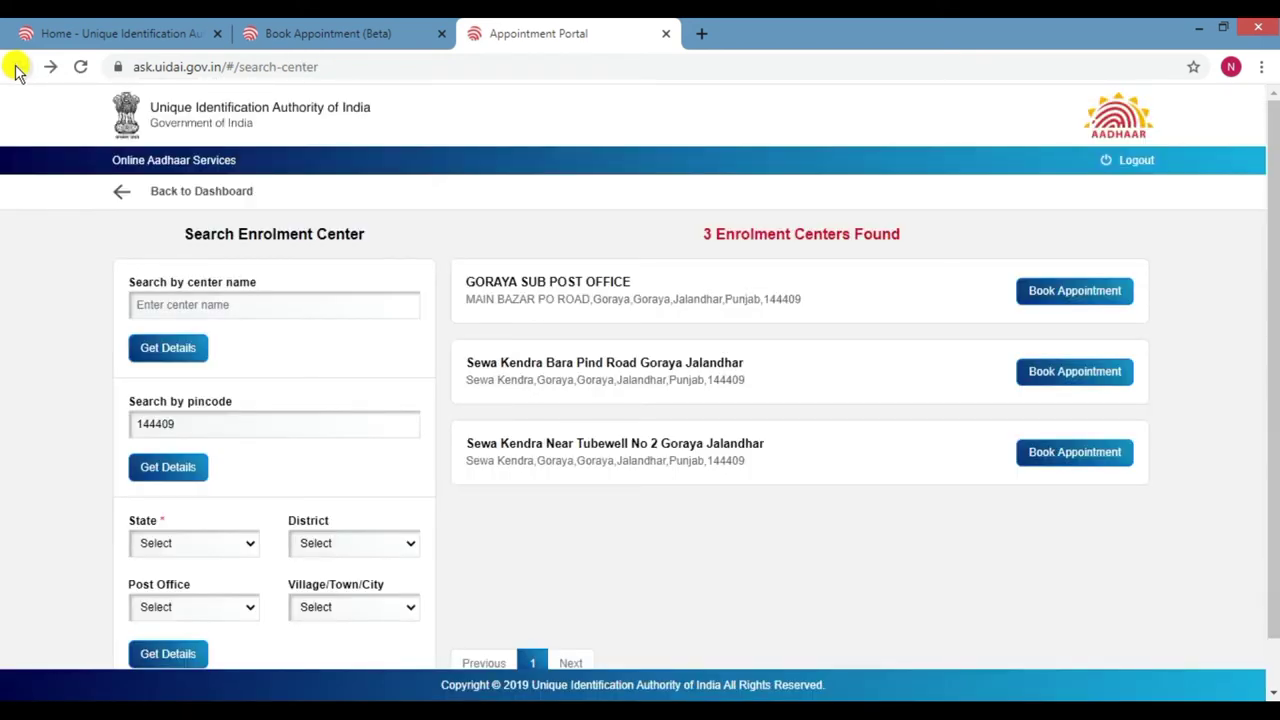
Step: Open slot booking for Sewa Kendra Bara Pind Road Goraya Jalandhar
left_click(228, 545)
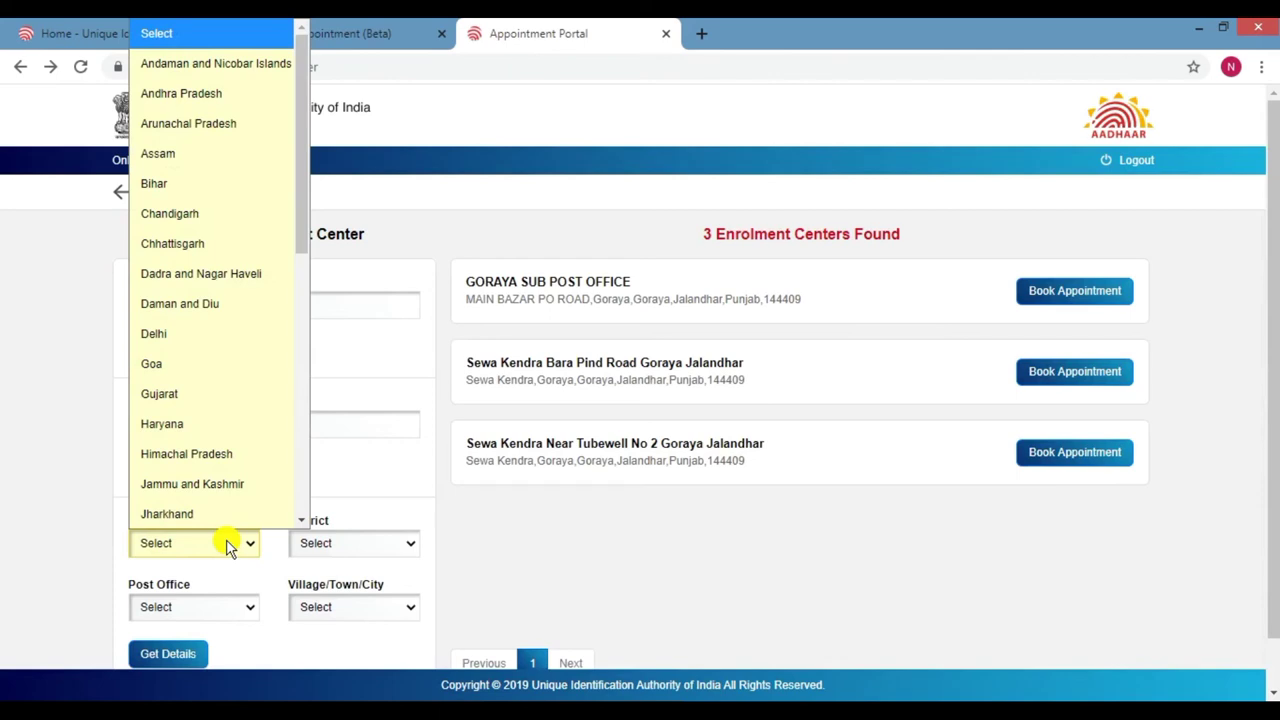
left_click(550, 556)
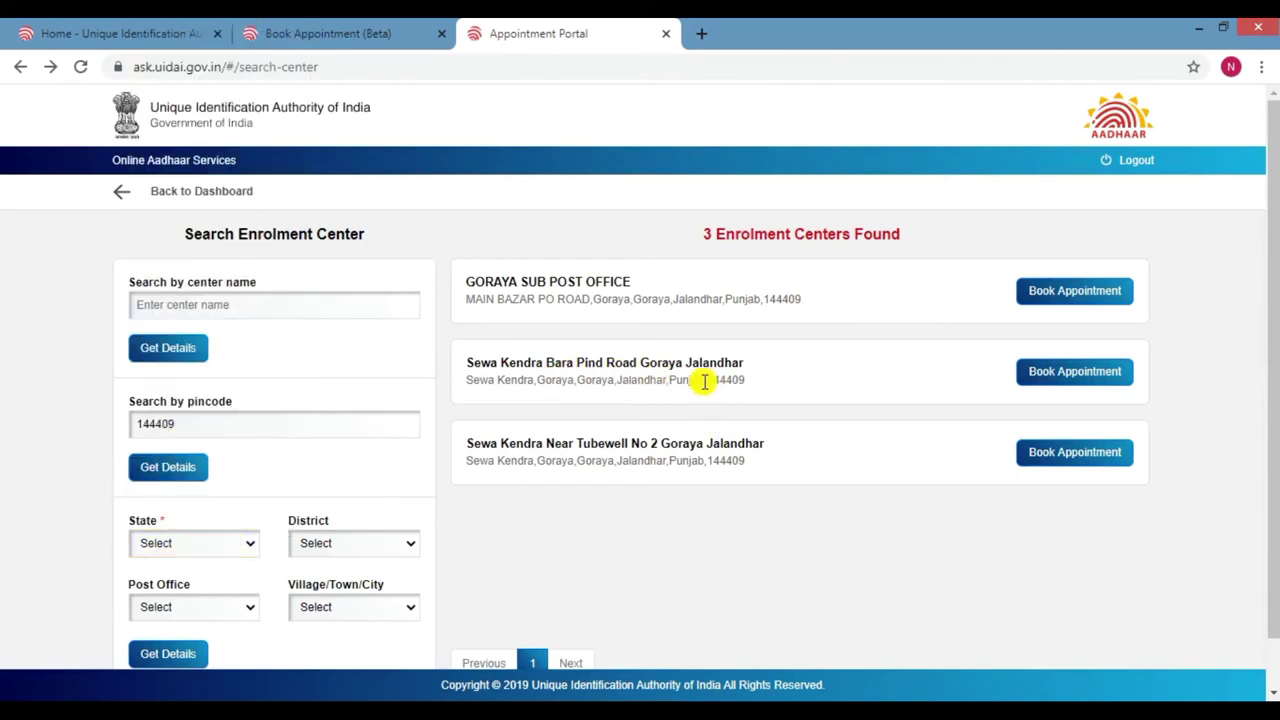
left_click(1077, 371)
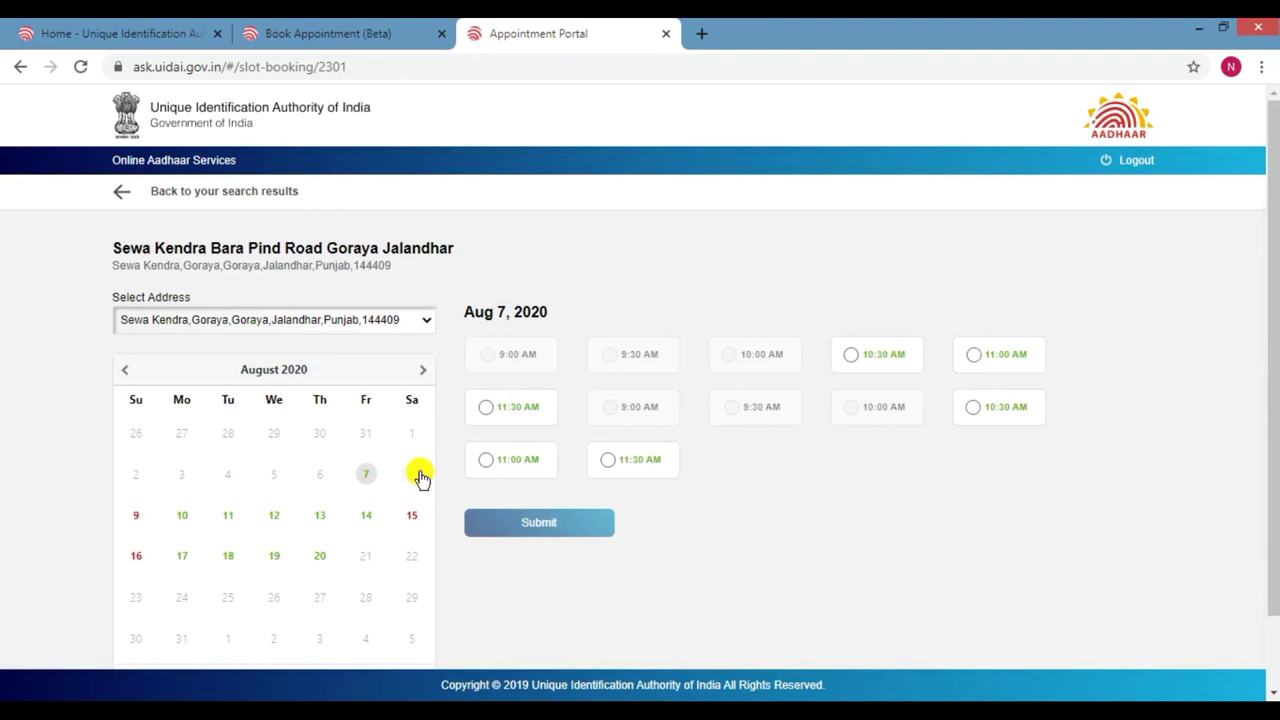
Step: Select the 11:30 AM slot on Aug 7, 2020 and submit it for confirmation
left_click(485, 406)
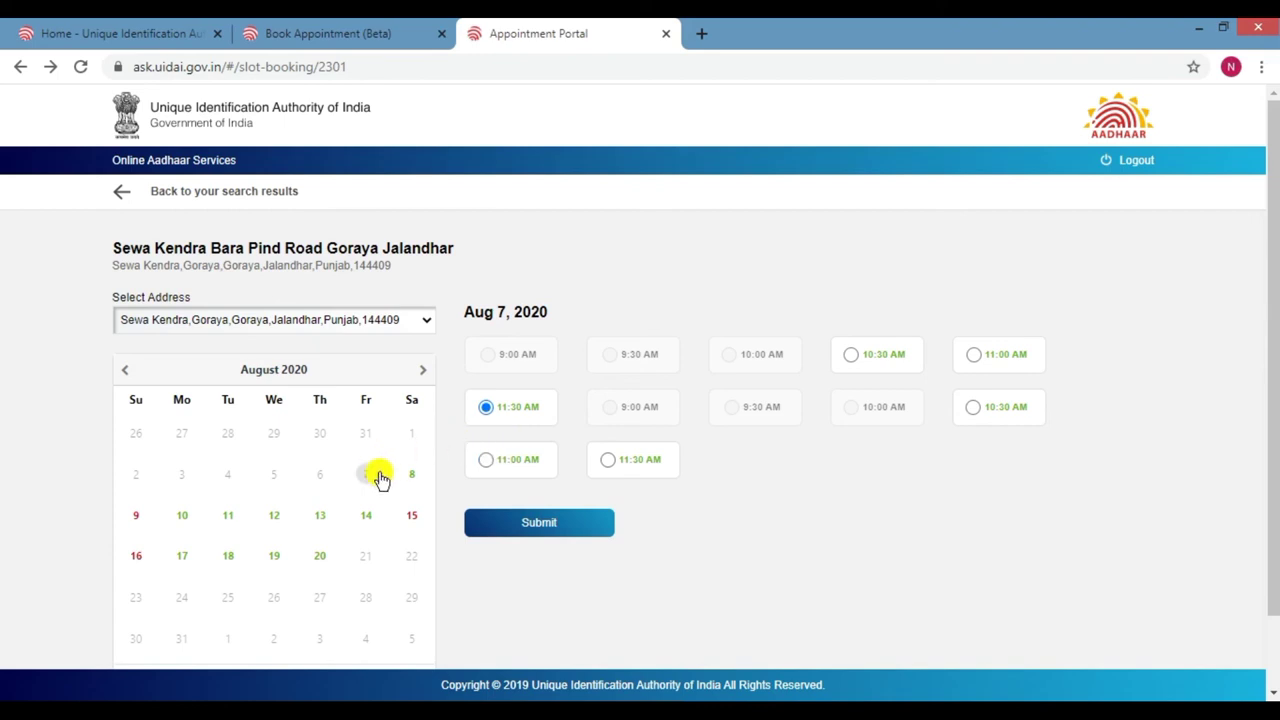
left_click(407, 476)
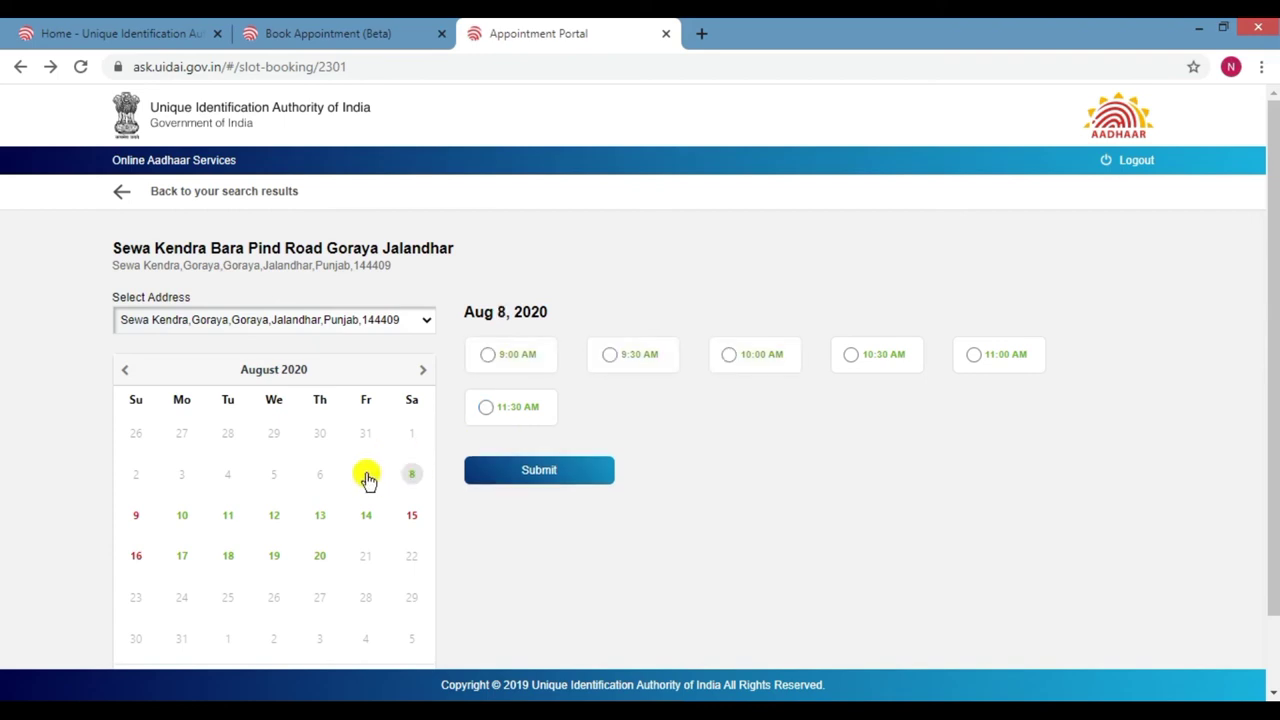
left_click(366, 476)
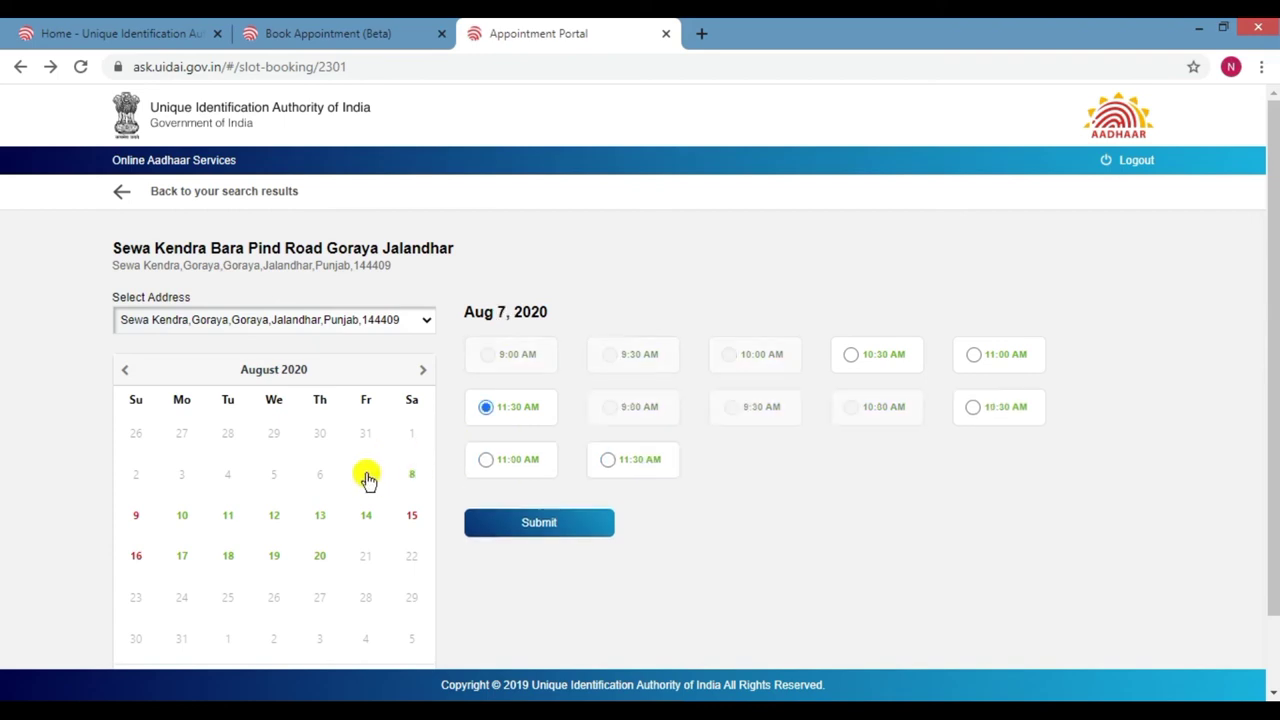
left_click(487, 410)
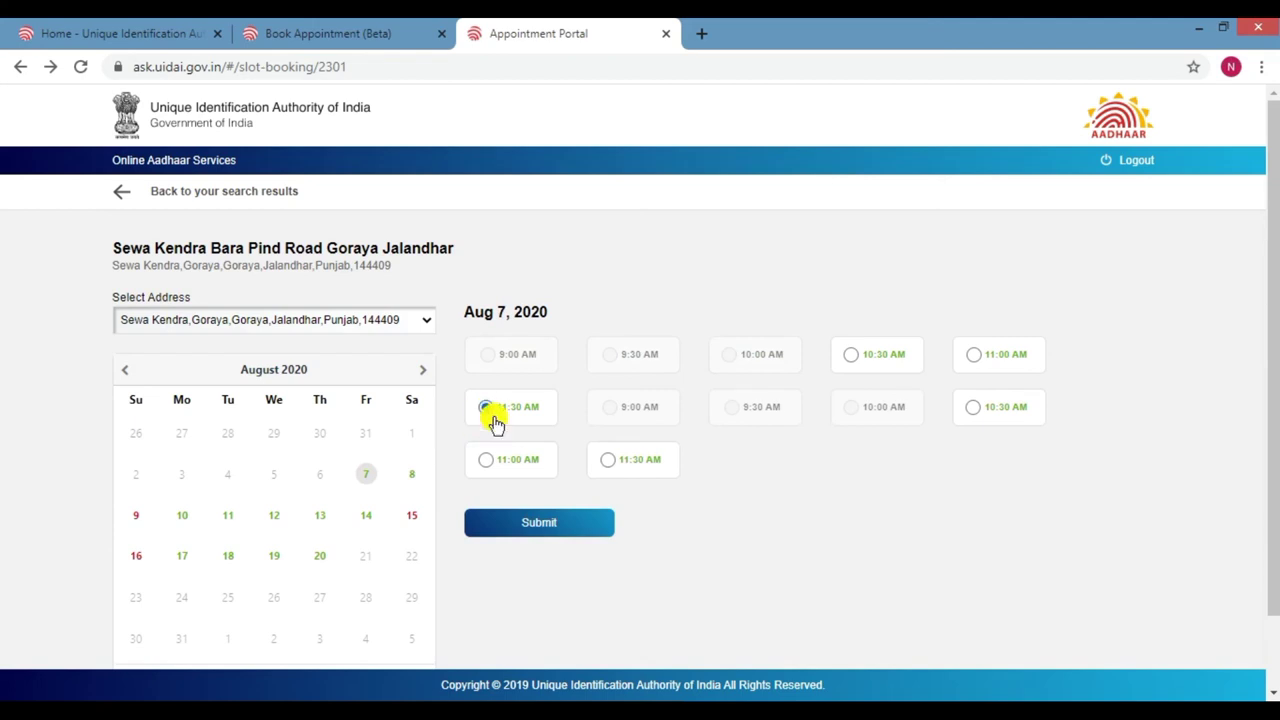
left_click(530, 521)
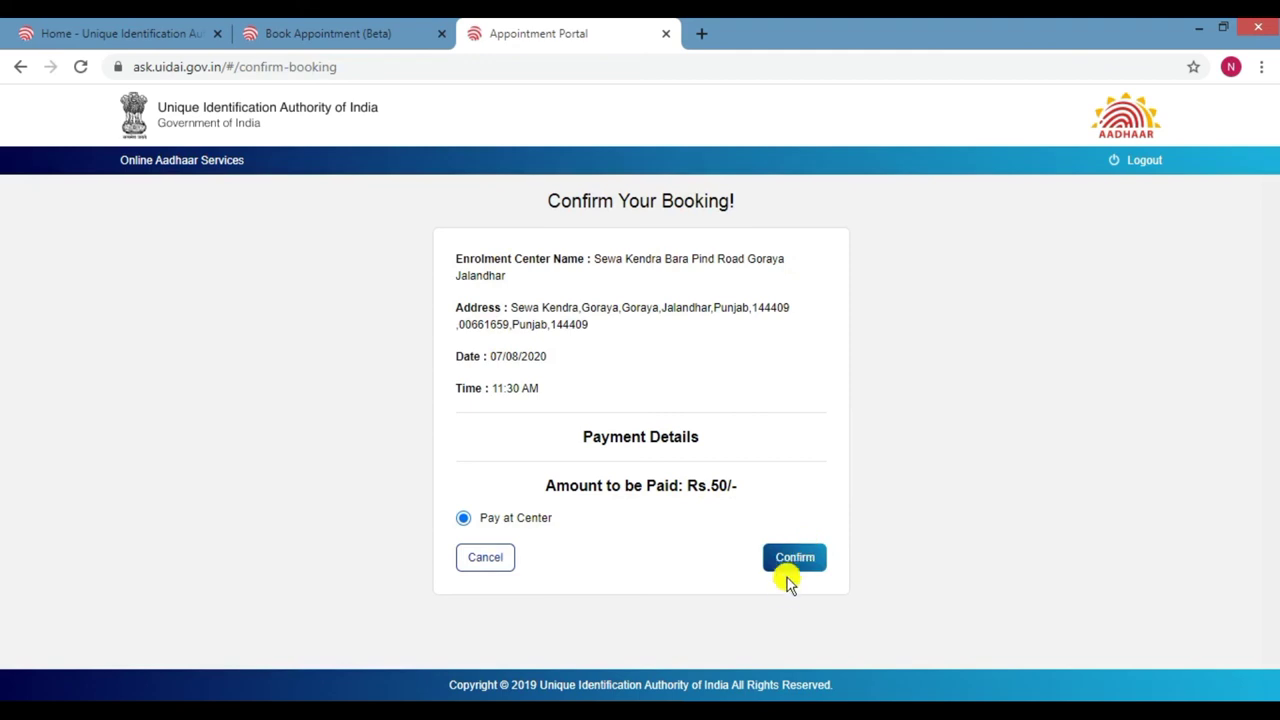
Step: Confirm the 07/08/2020 11:30 AM booking with Rs.50 payable at the centre
left_click(803, 557)
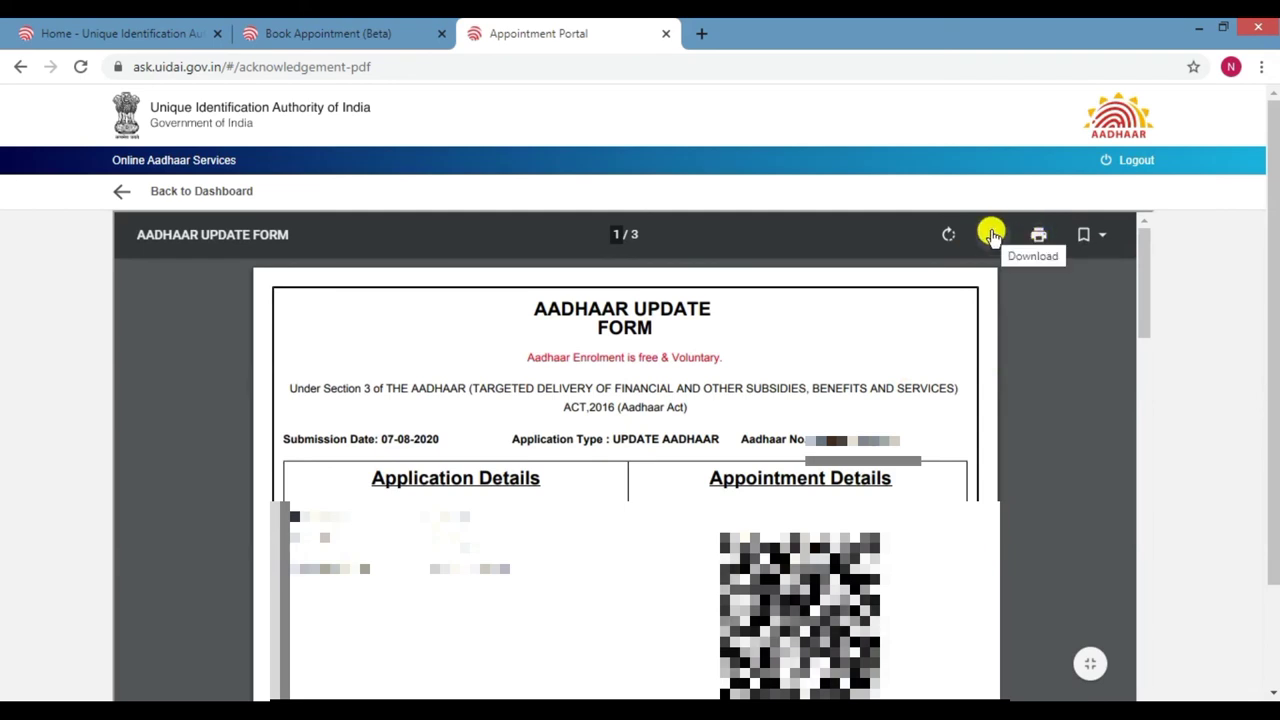
Step: Download the acknowledgement PDF and save it to the Desktop as download (1).pdf
left_click(991, 235)
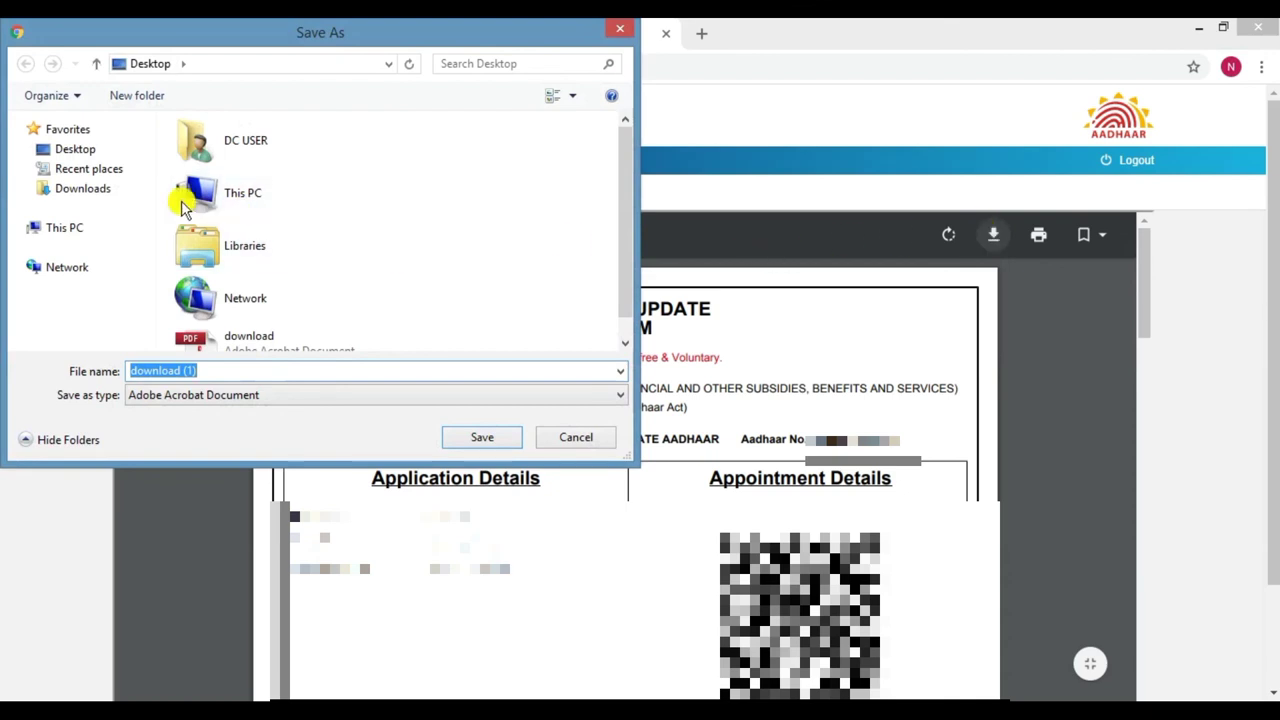
left_click(105, 158)
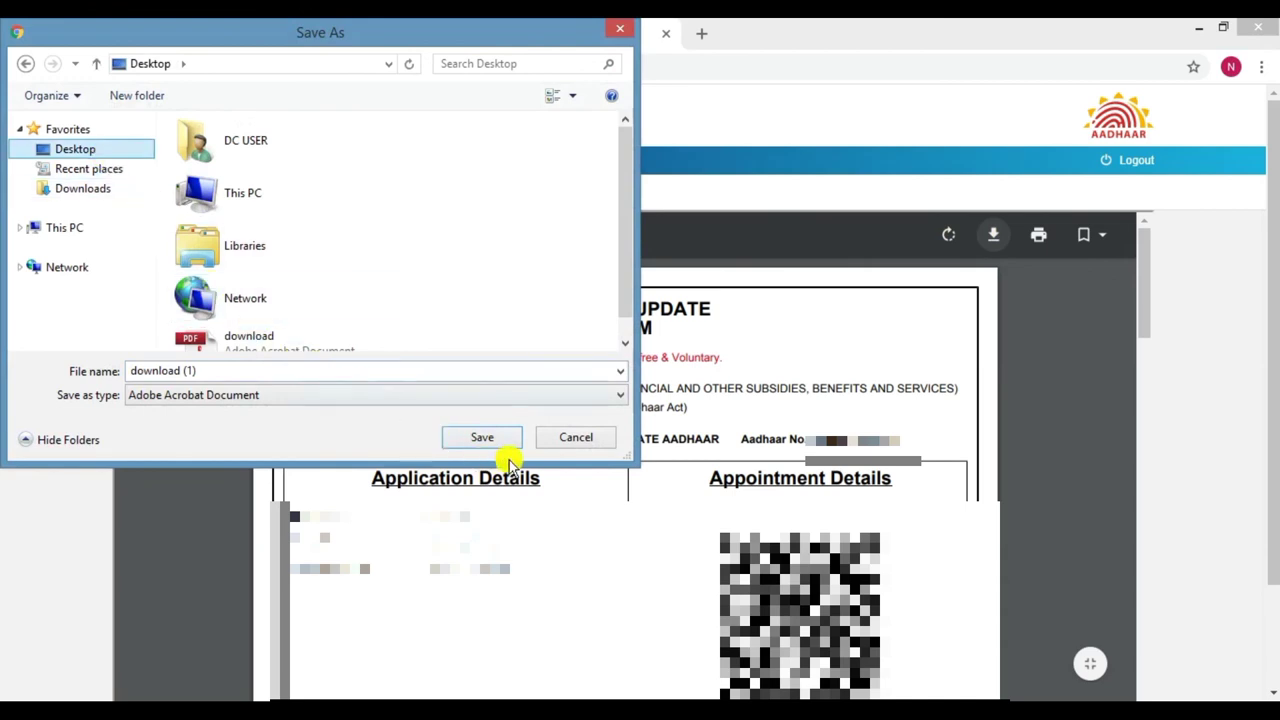
left_click(482, 437)
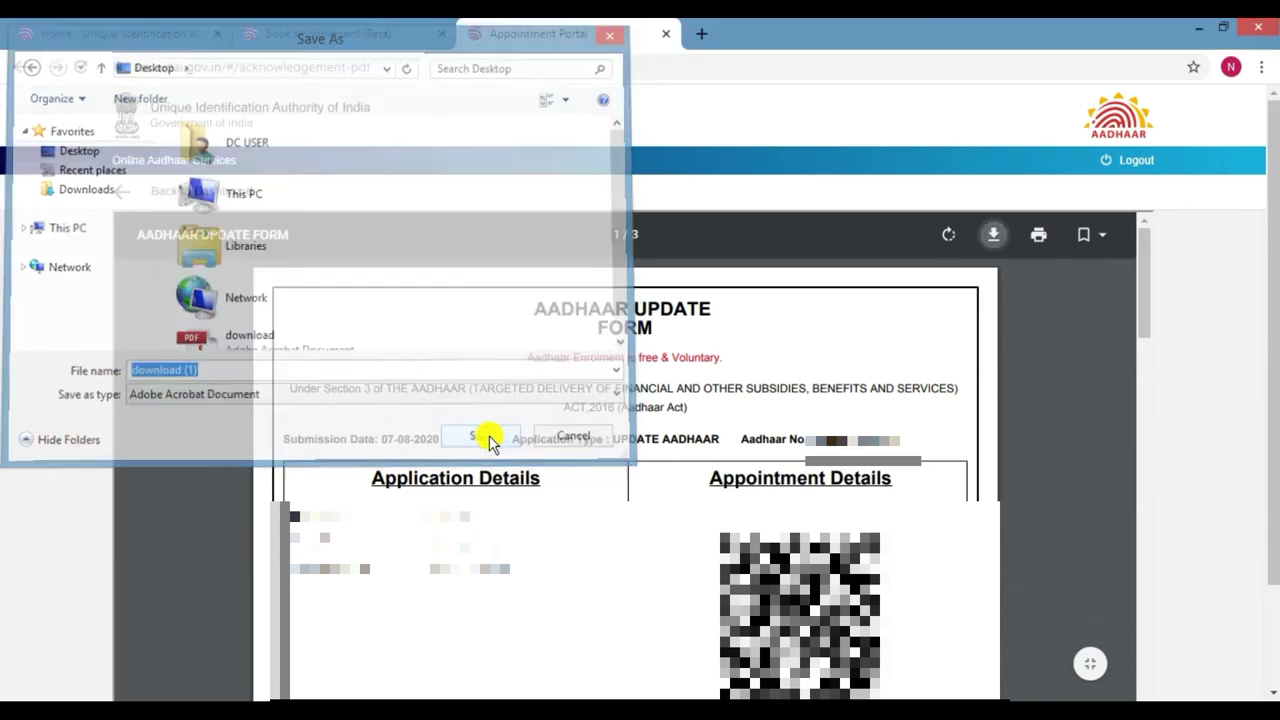